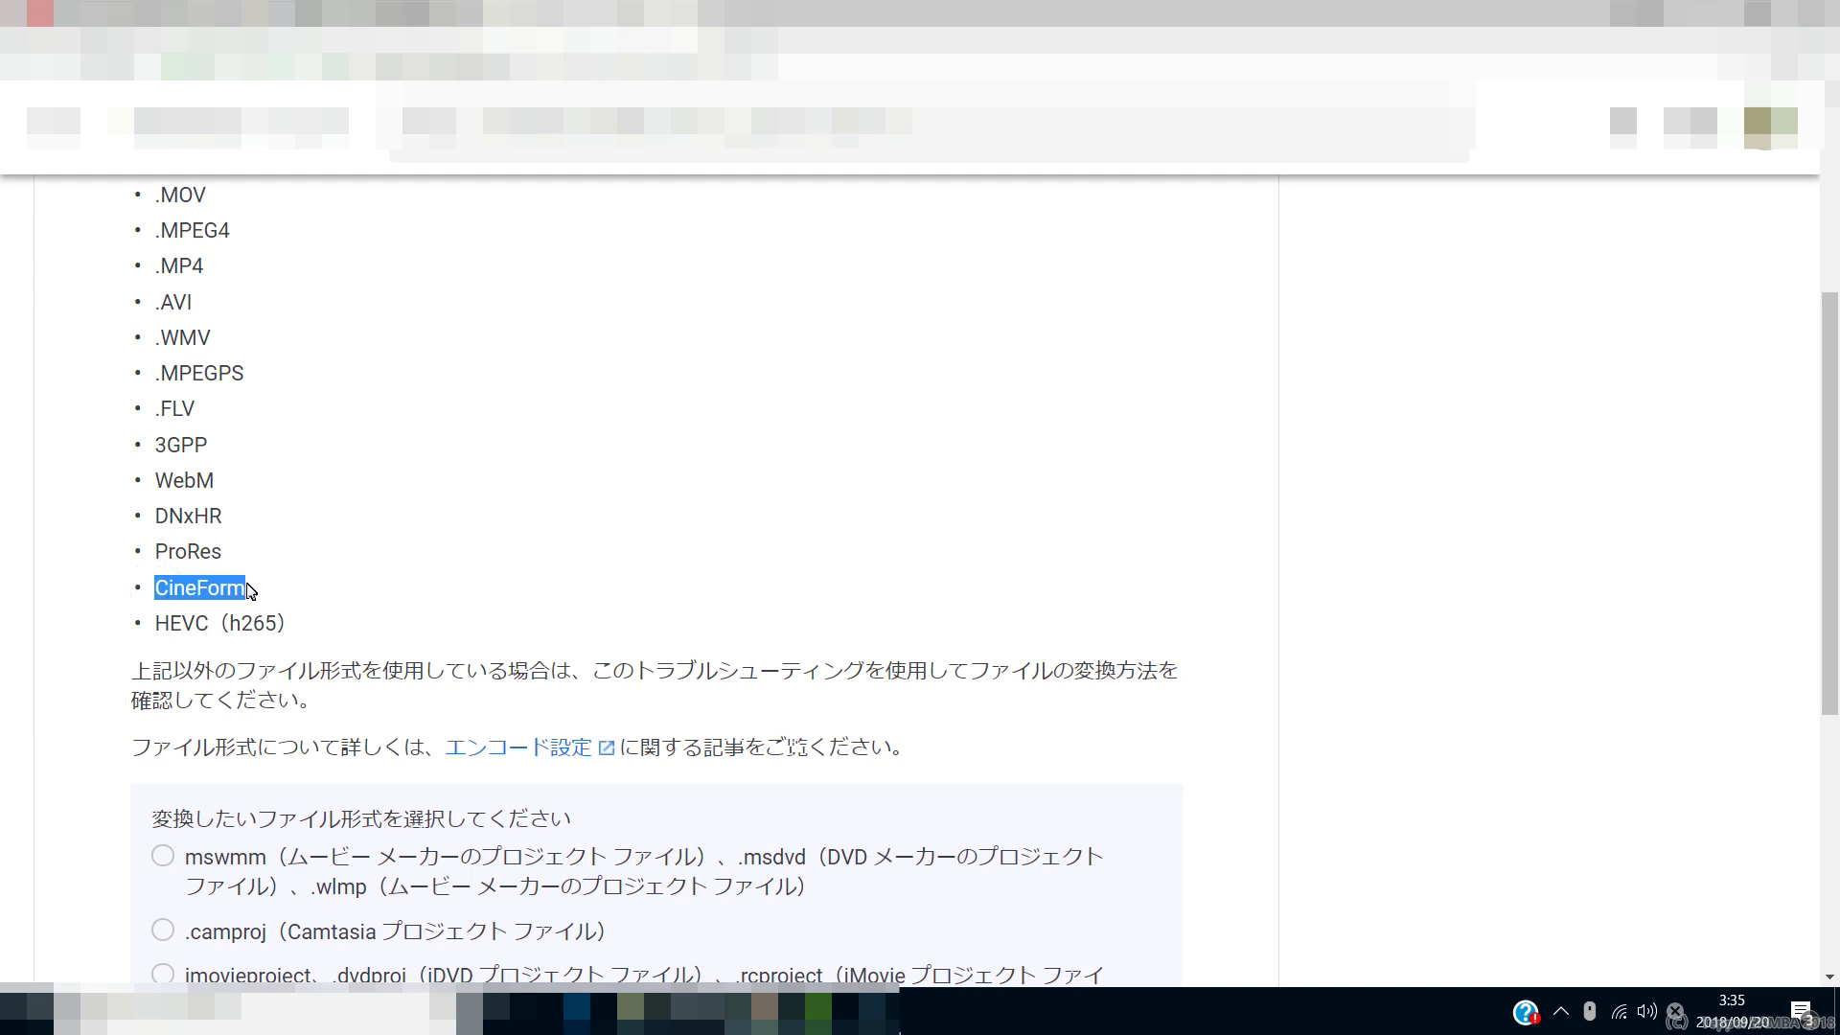
# Examine the list of supported upload formats, including HEVC（h265） and 3GPP, and the conversion section below it.
pyautogui.moveTo(154, 623); pyautogui.dragTo(305, 626)
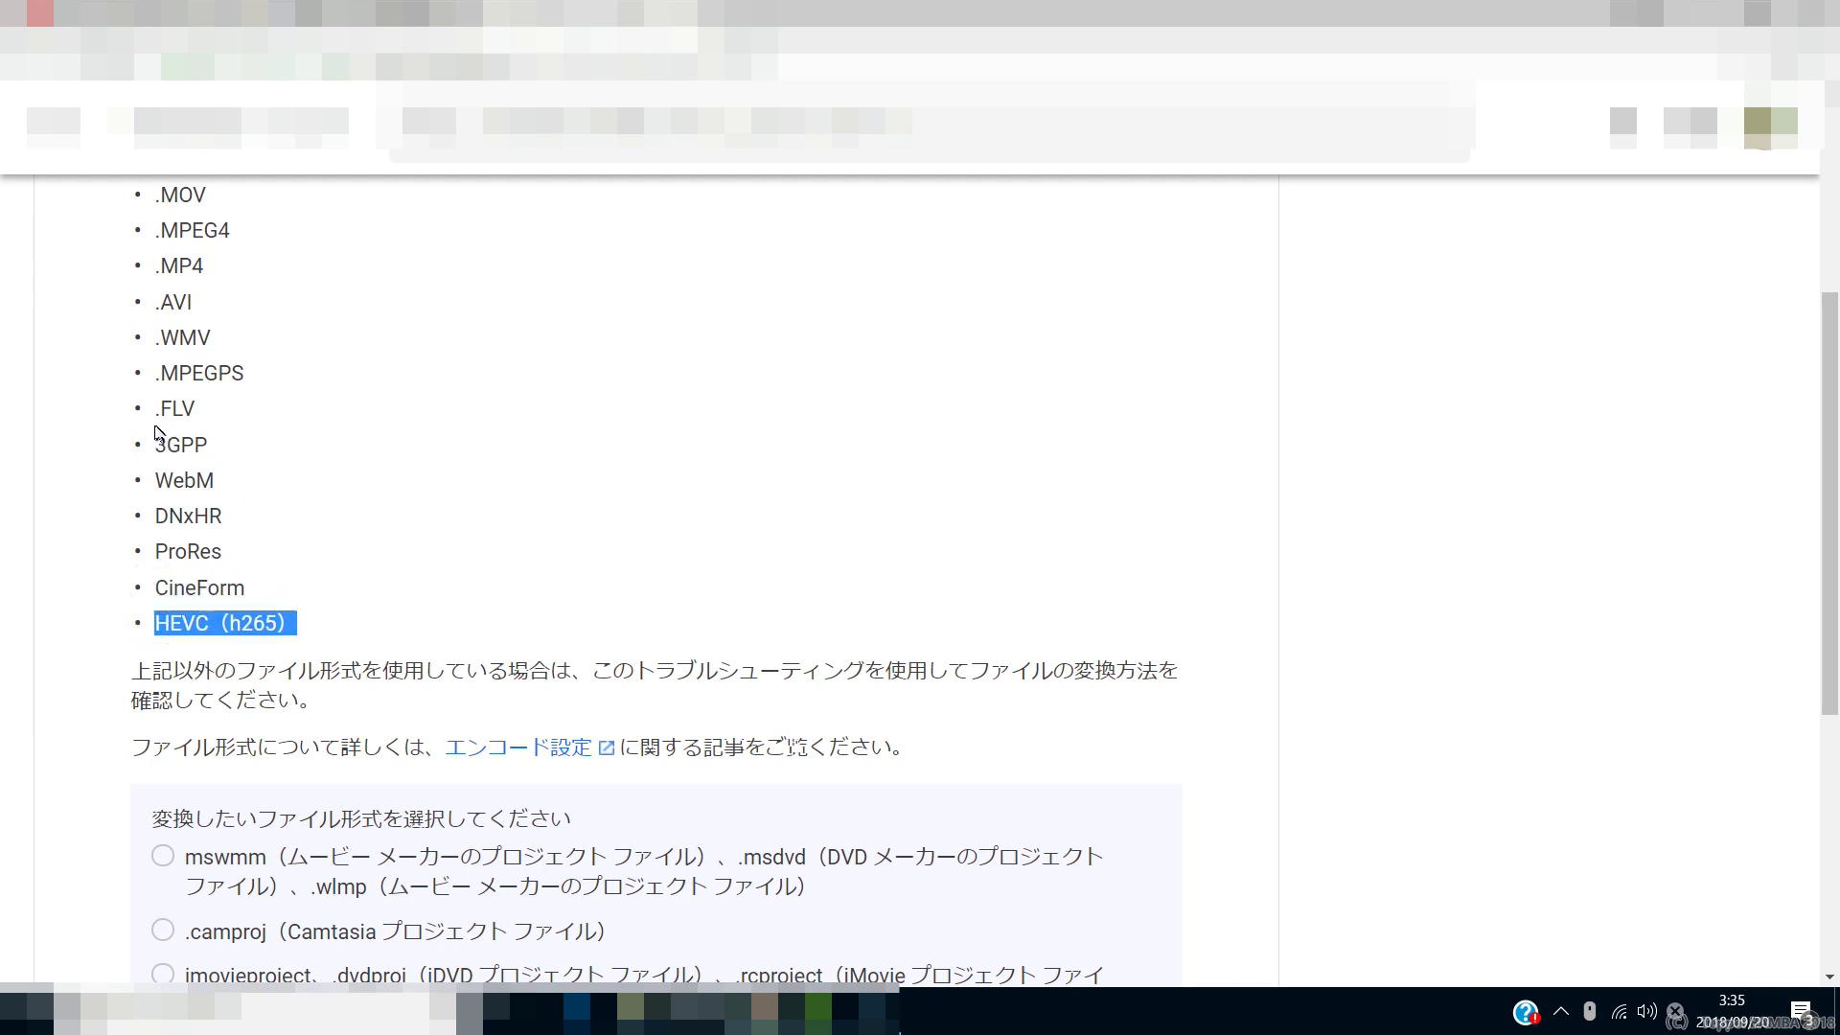
pyautogui.moveTo(151, 408); pyautogui.dragTo(212, 444)
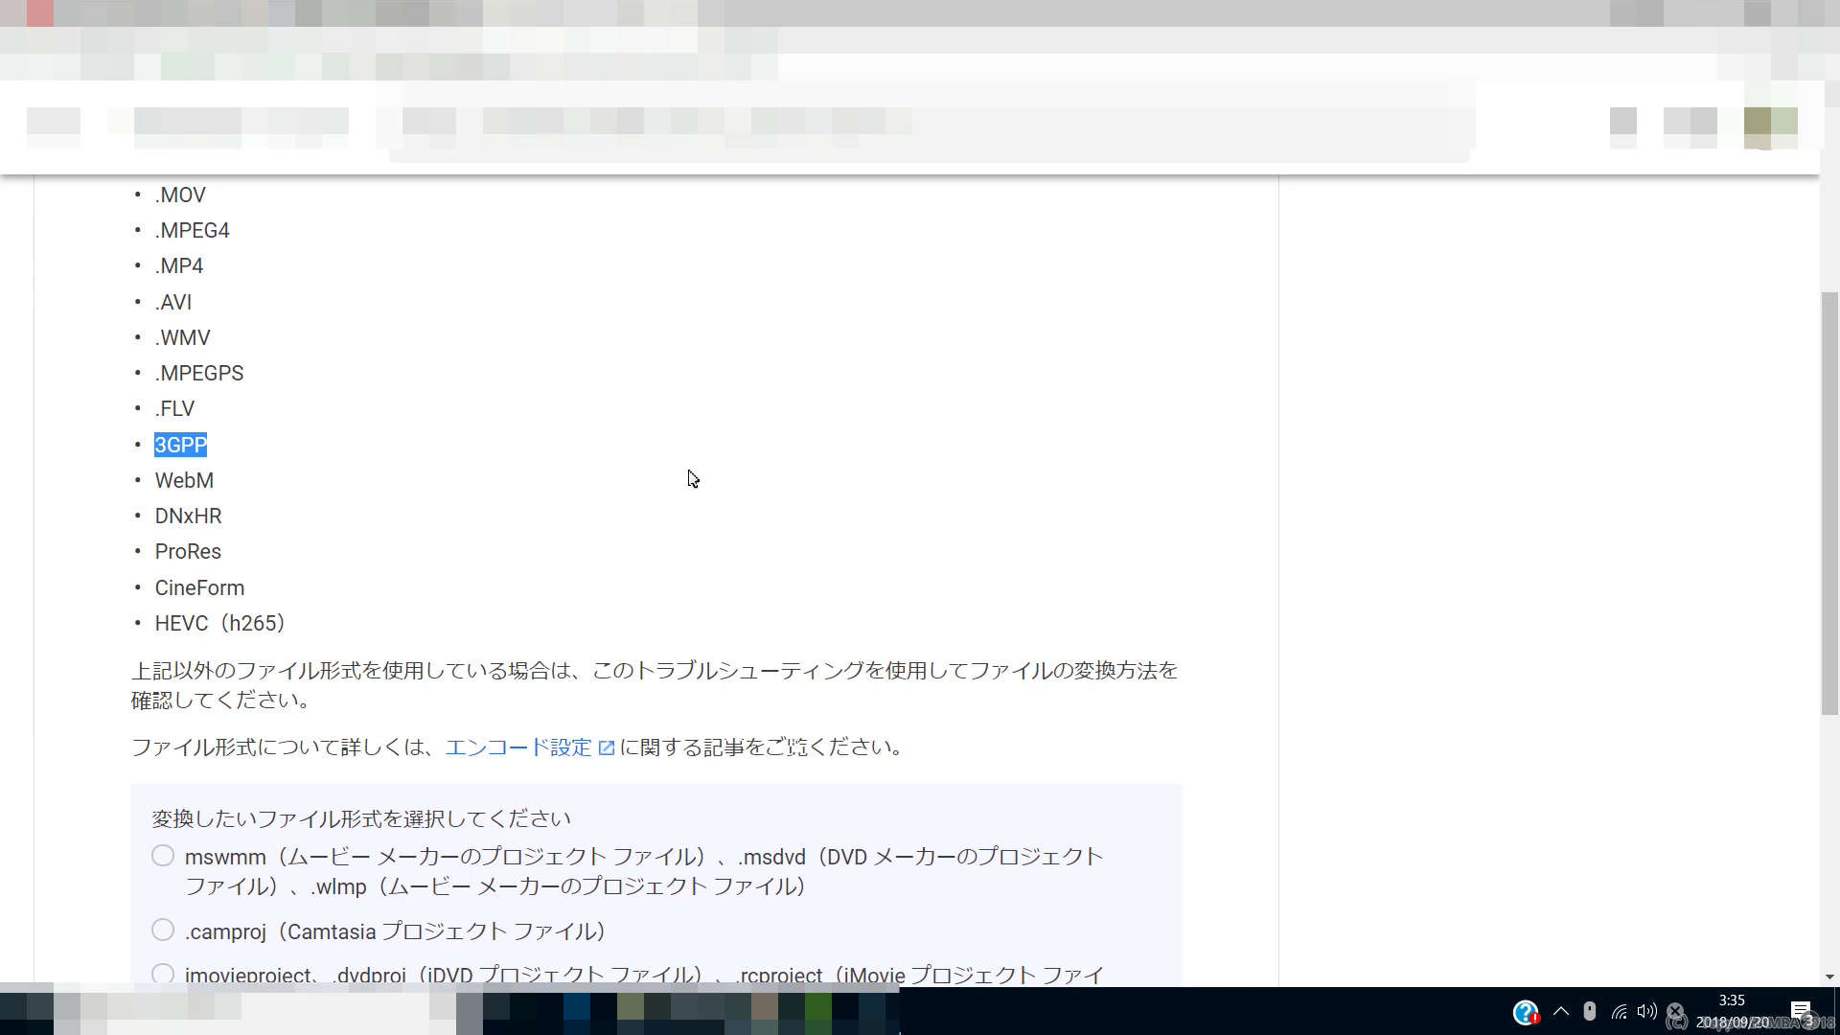
pyautogui.scroll(-3, 795, 454)
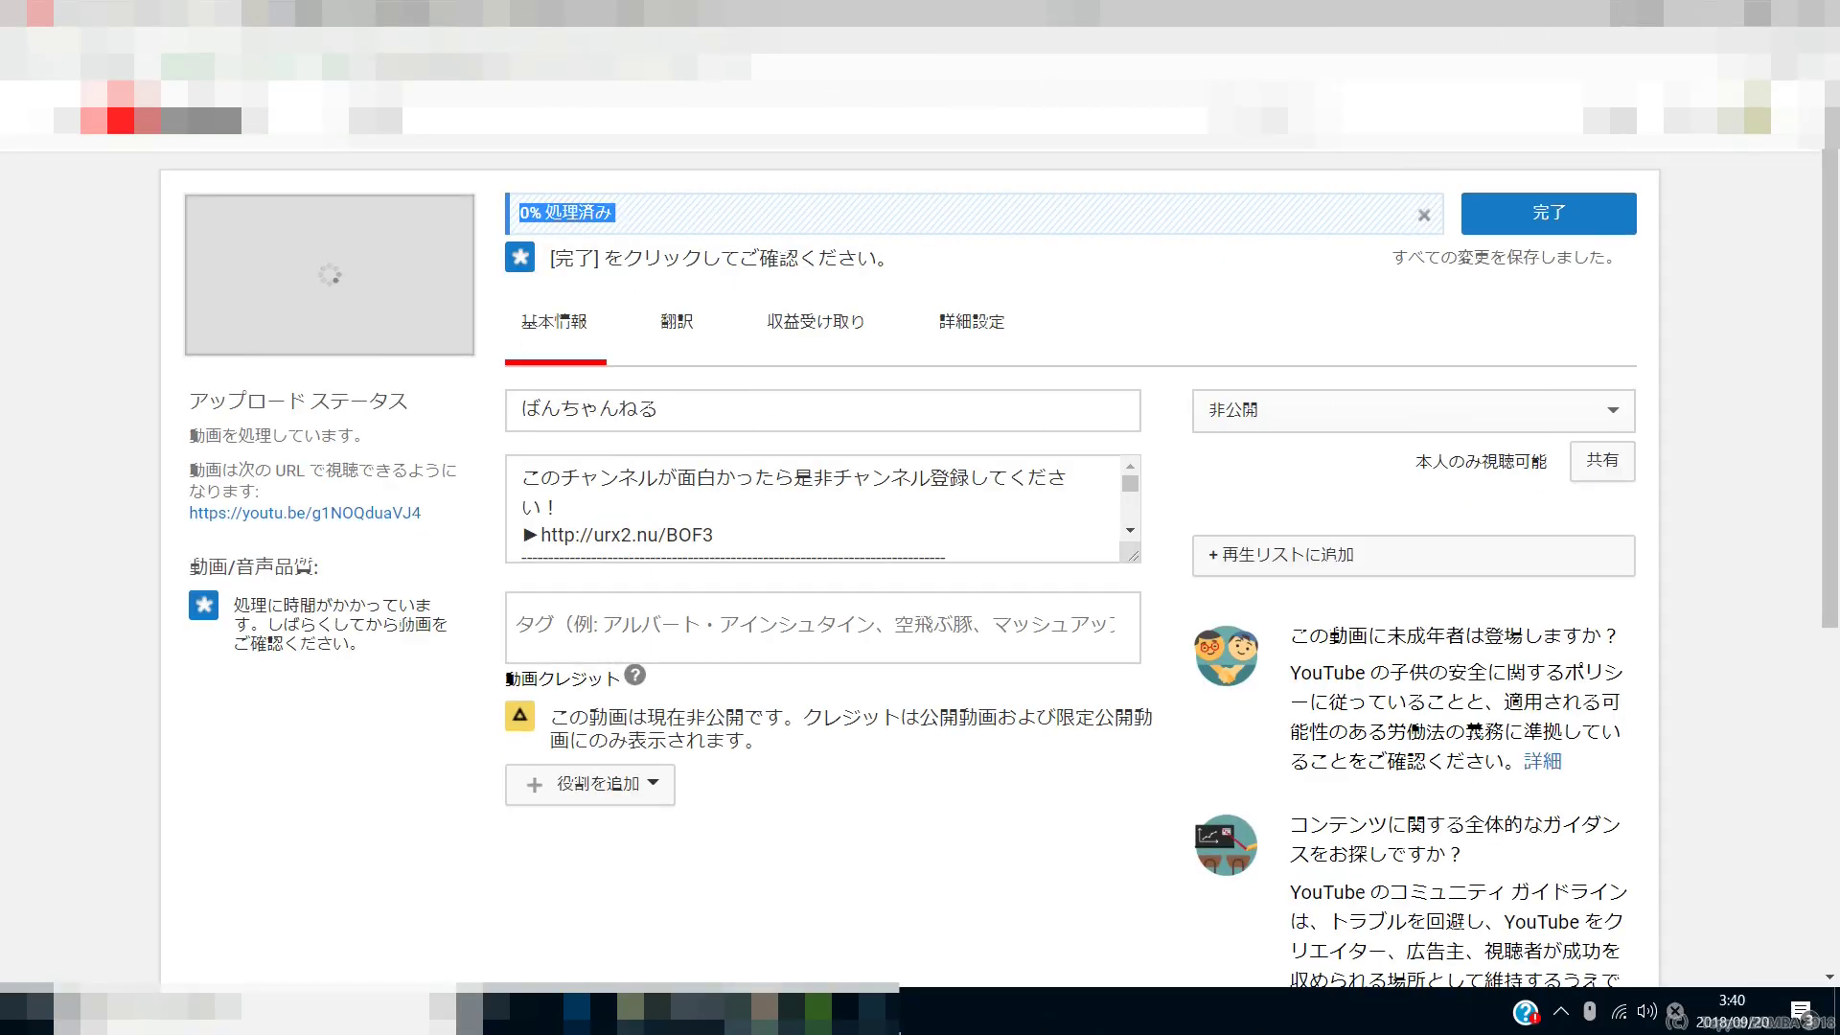
# Finish the ばんちゃんねる video's upload from its basic info page and read the upload status message.
pyautogui.click(897, 230)
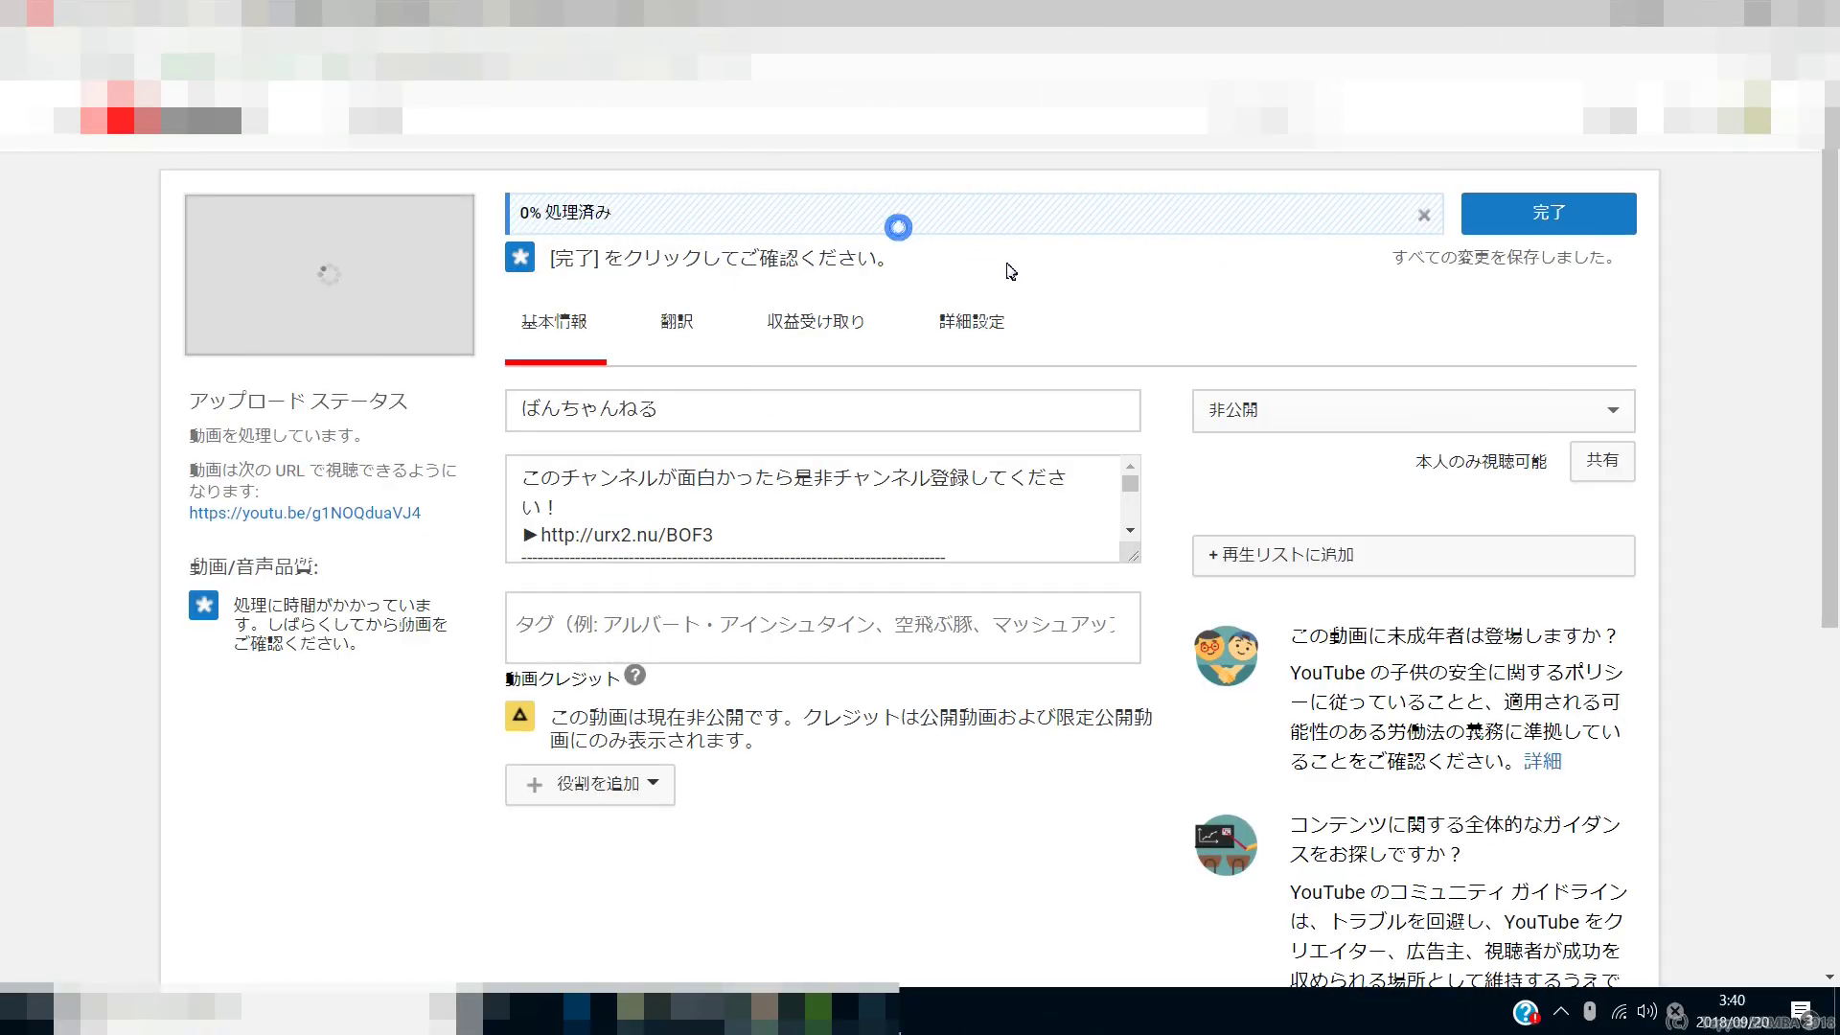
pyautogui.click(1541, 230)
pyautogui.moveTo(569, 306); pyautogui.dragTo(818, 314)
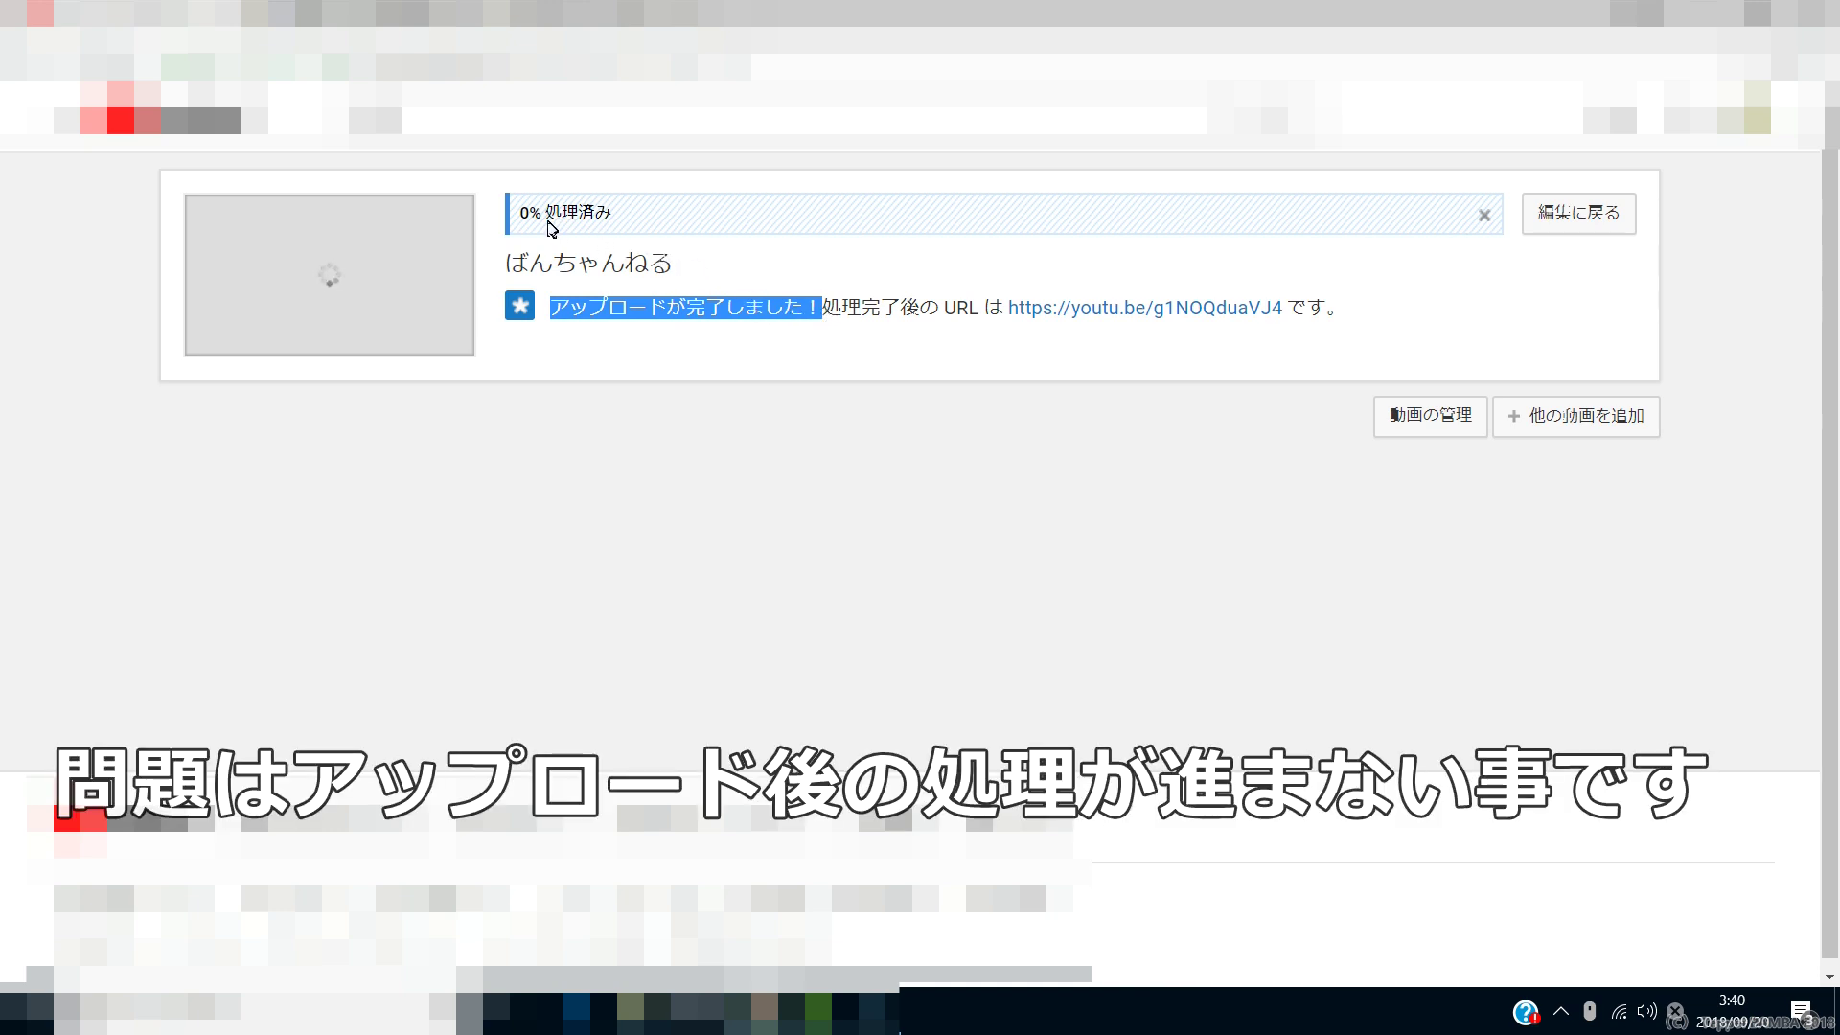
pyautogui.click(714, 366)
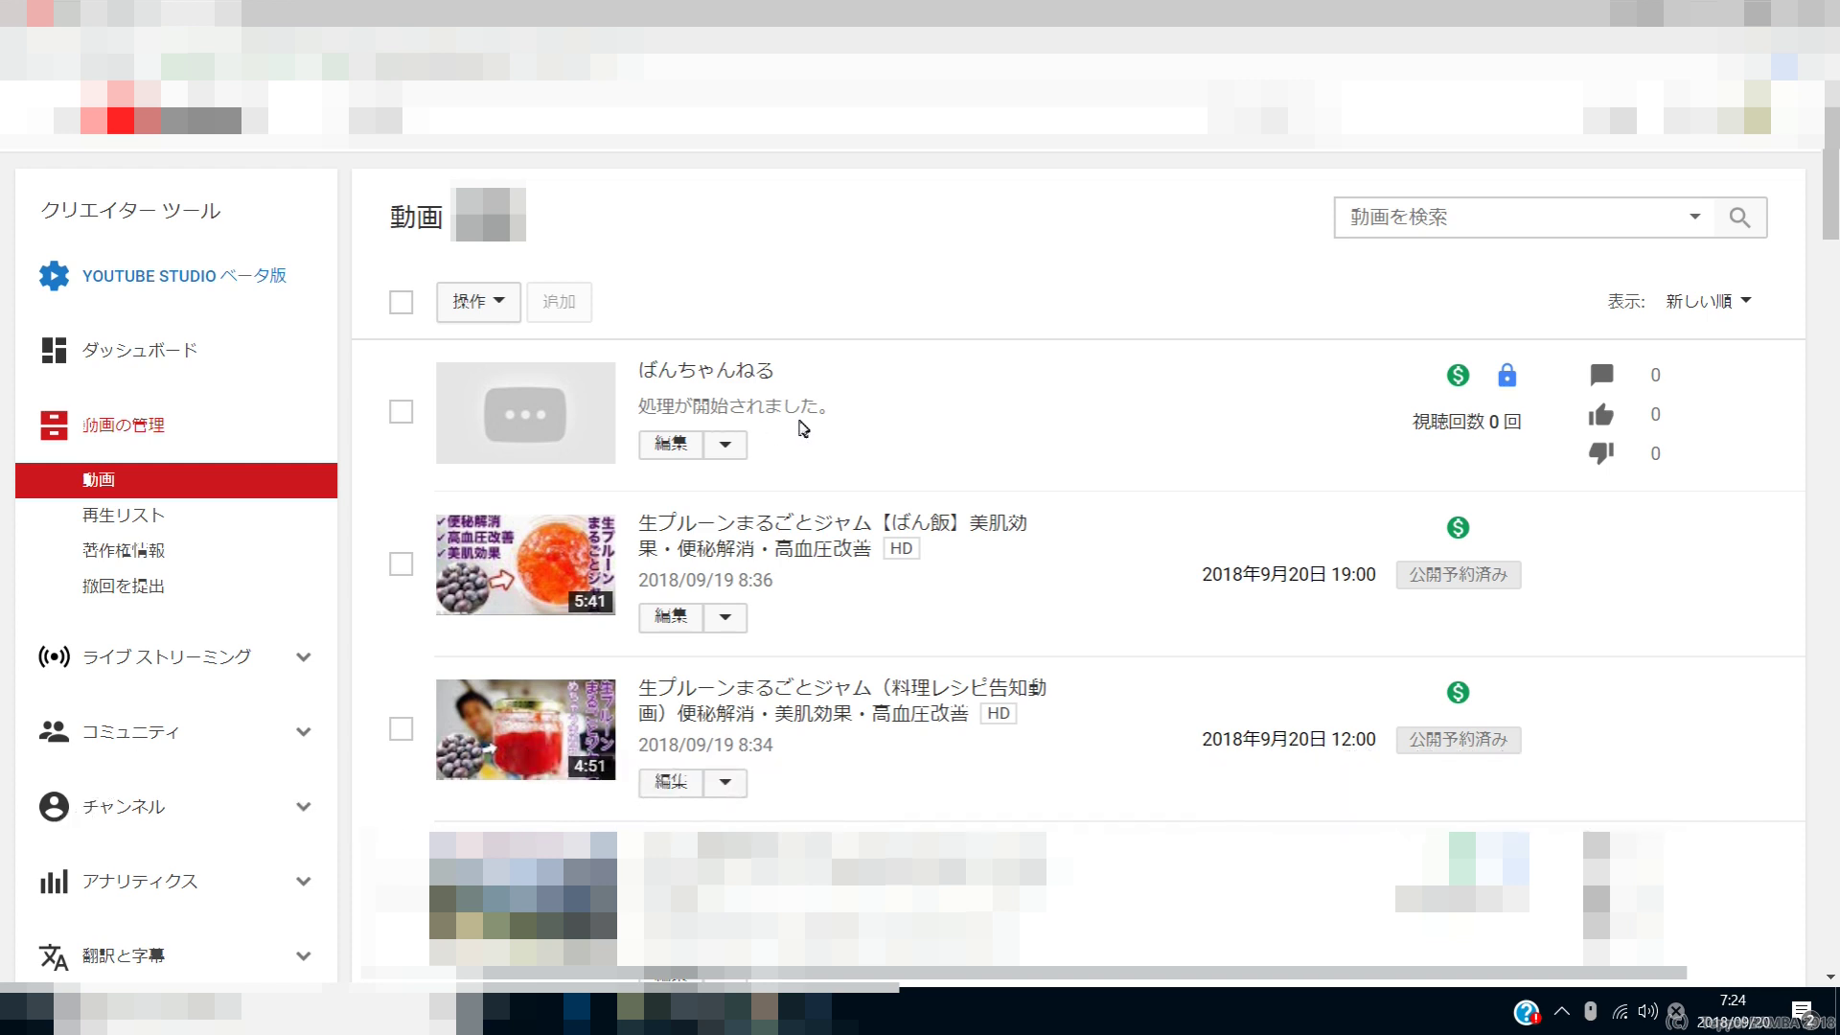
# Check the processing status of the topmost ばんちゃんねる upload in the channel's video list.
pyautogui.moveTo(856, 407); pyautogui.dragTo(762, 410)
pyautogui.moveTo(638, 407); pyautogui.dragTo(870, 413)
pyautogui.click(870, 409)
pyautogui.click(671, 449)
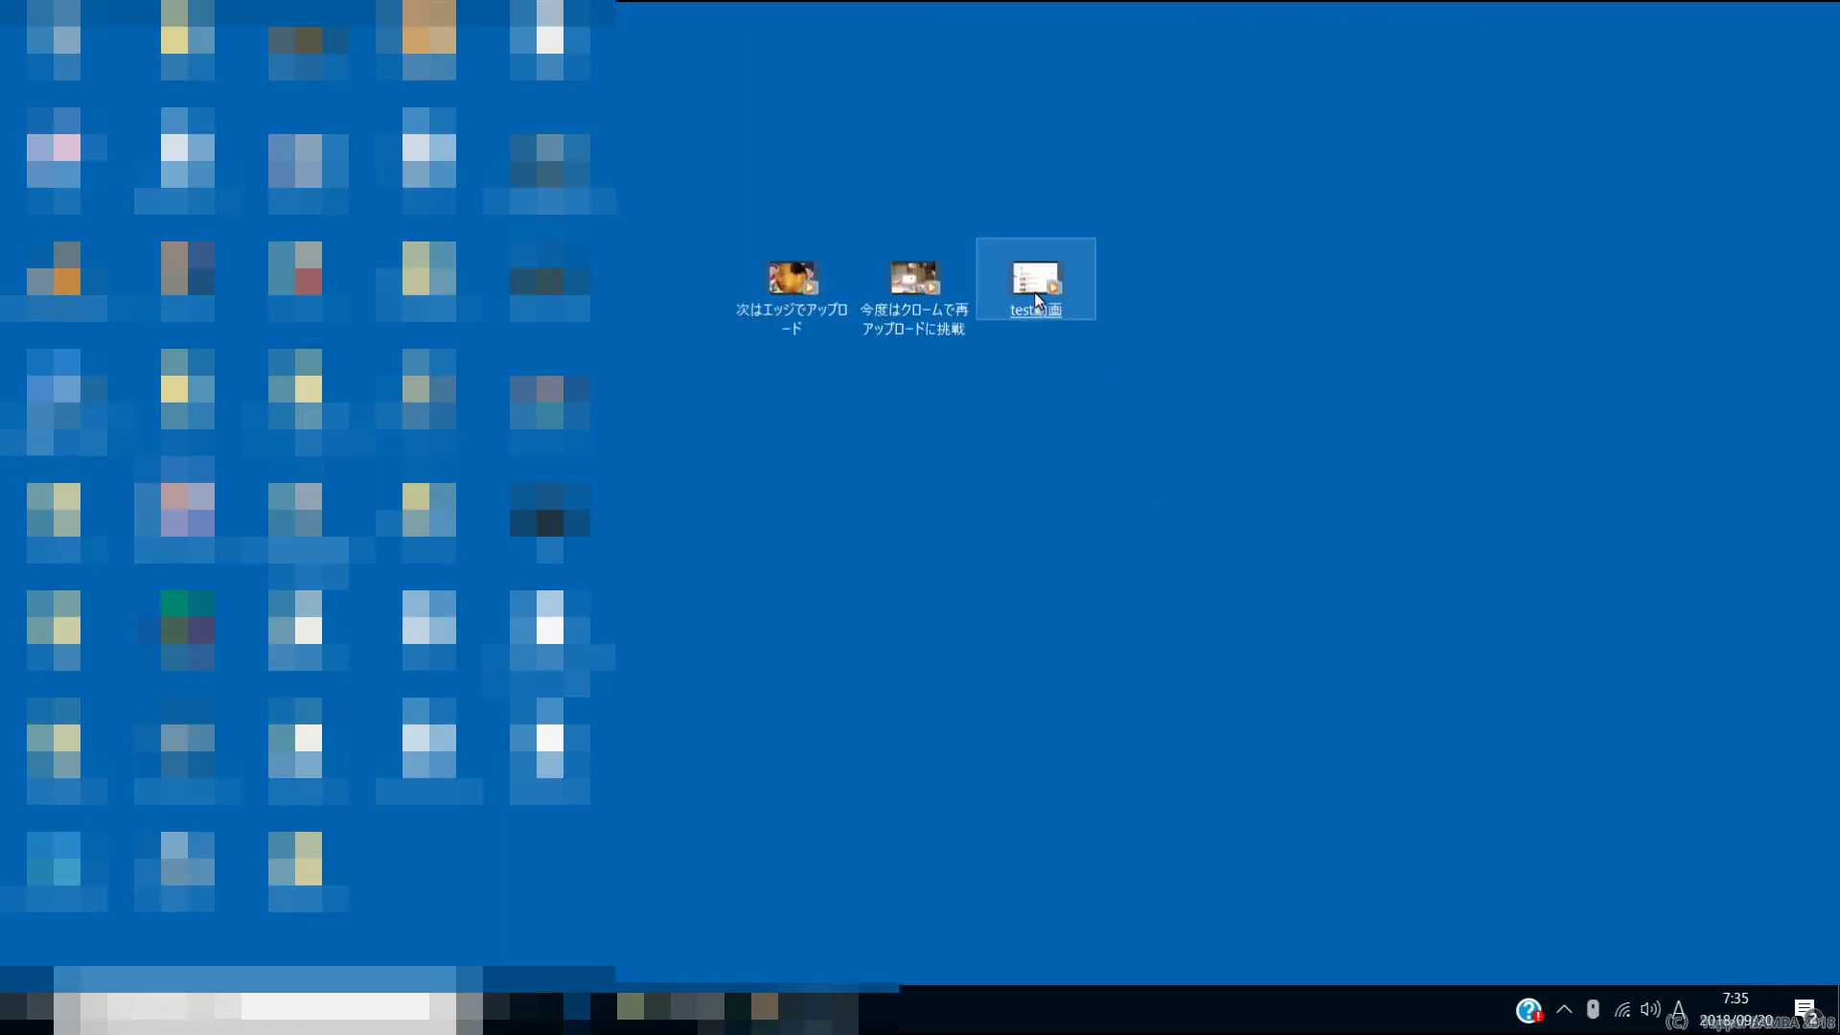
# Inspect the desktop file test動画 in its properties, including its details, and close them.
pyautogui.rightClick(1035, 300)
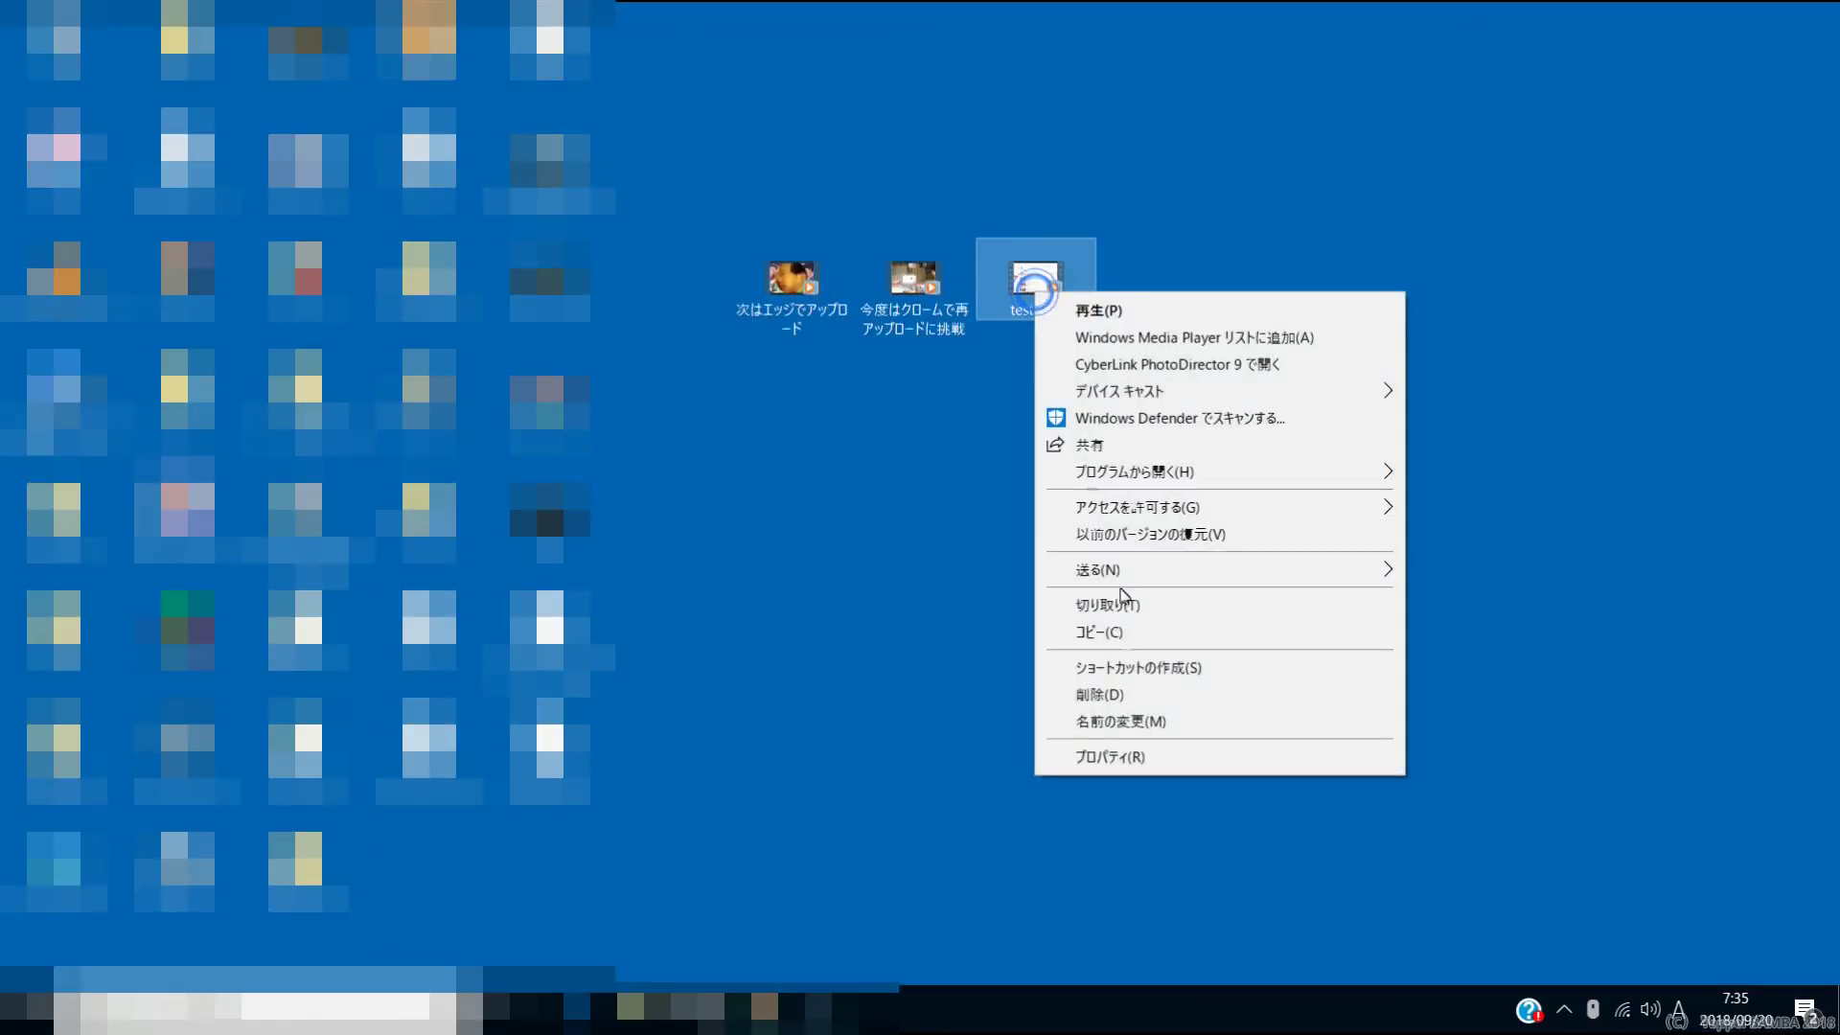
pyautogui.click(1117, 759)
pyautogui.click(1218, 297)
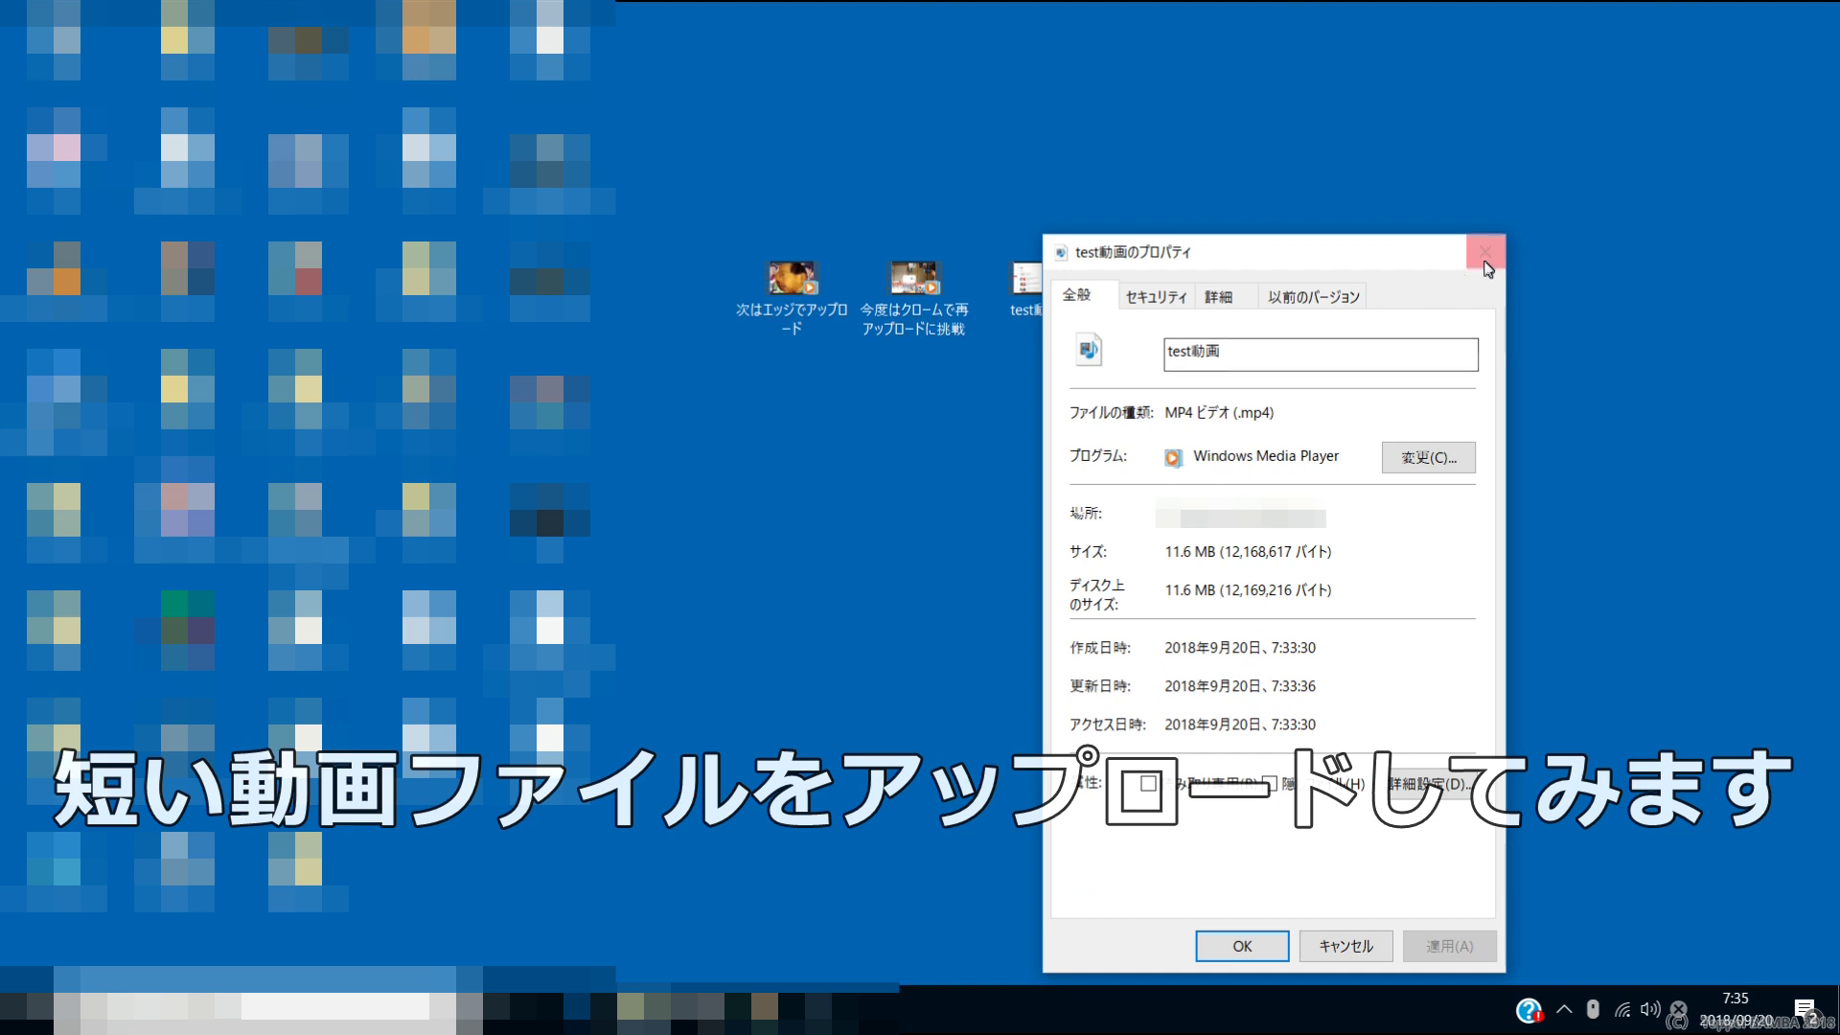
pyautogui.click(1485, 255)
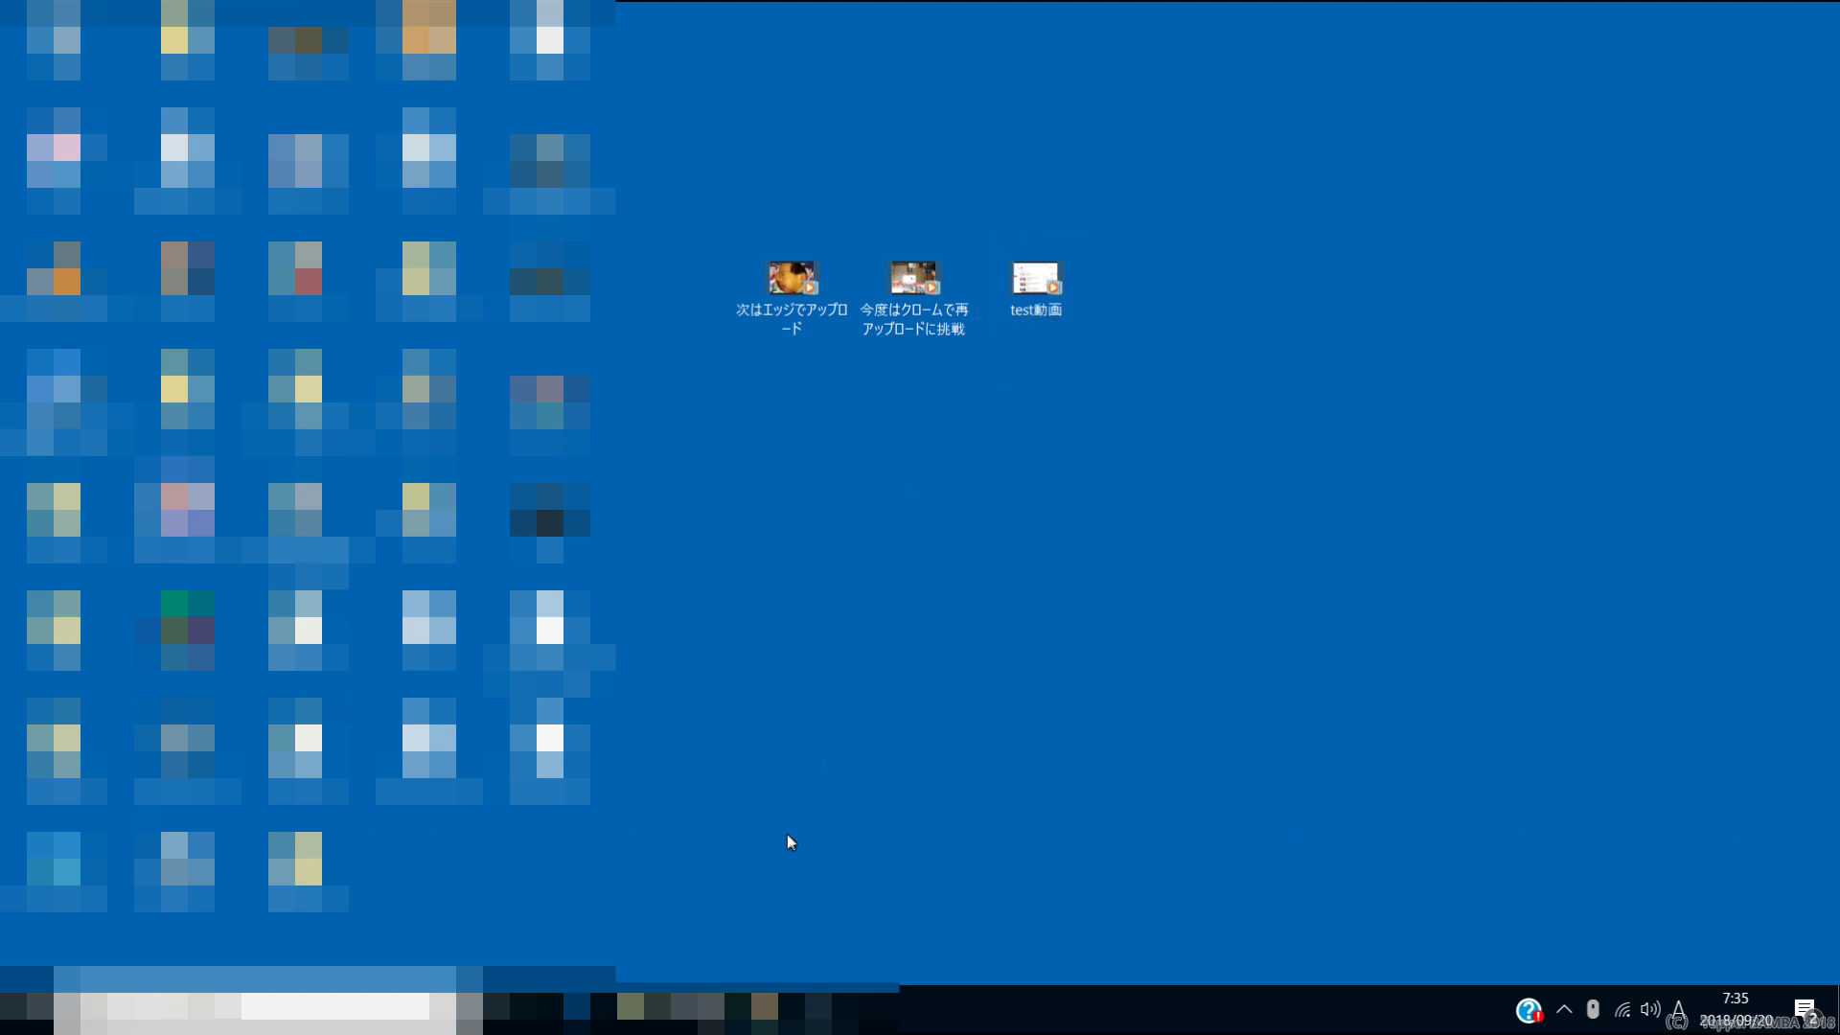
# Check the short test video's thumbnail and processing status on its YouTube upload page, and finish the upload.
pyautogui.moveTo(759, 1008)
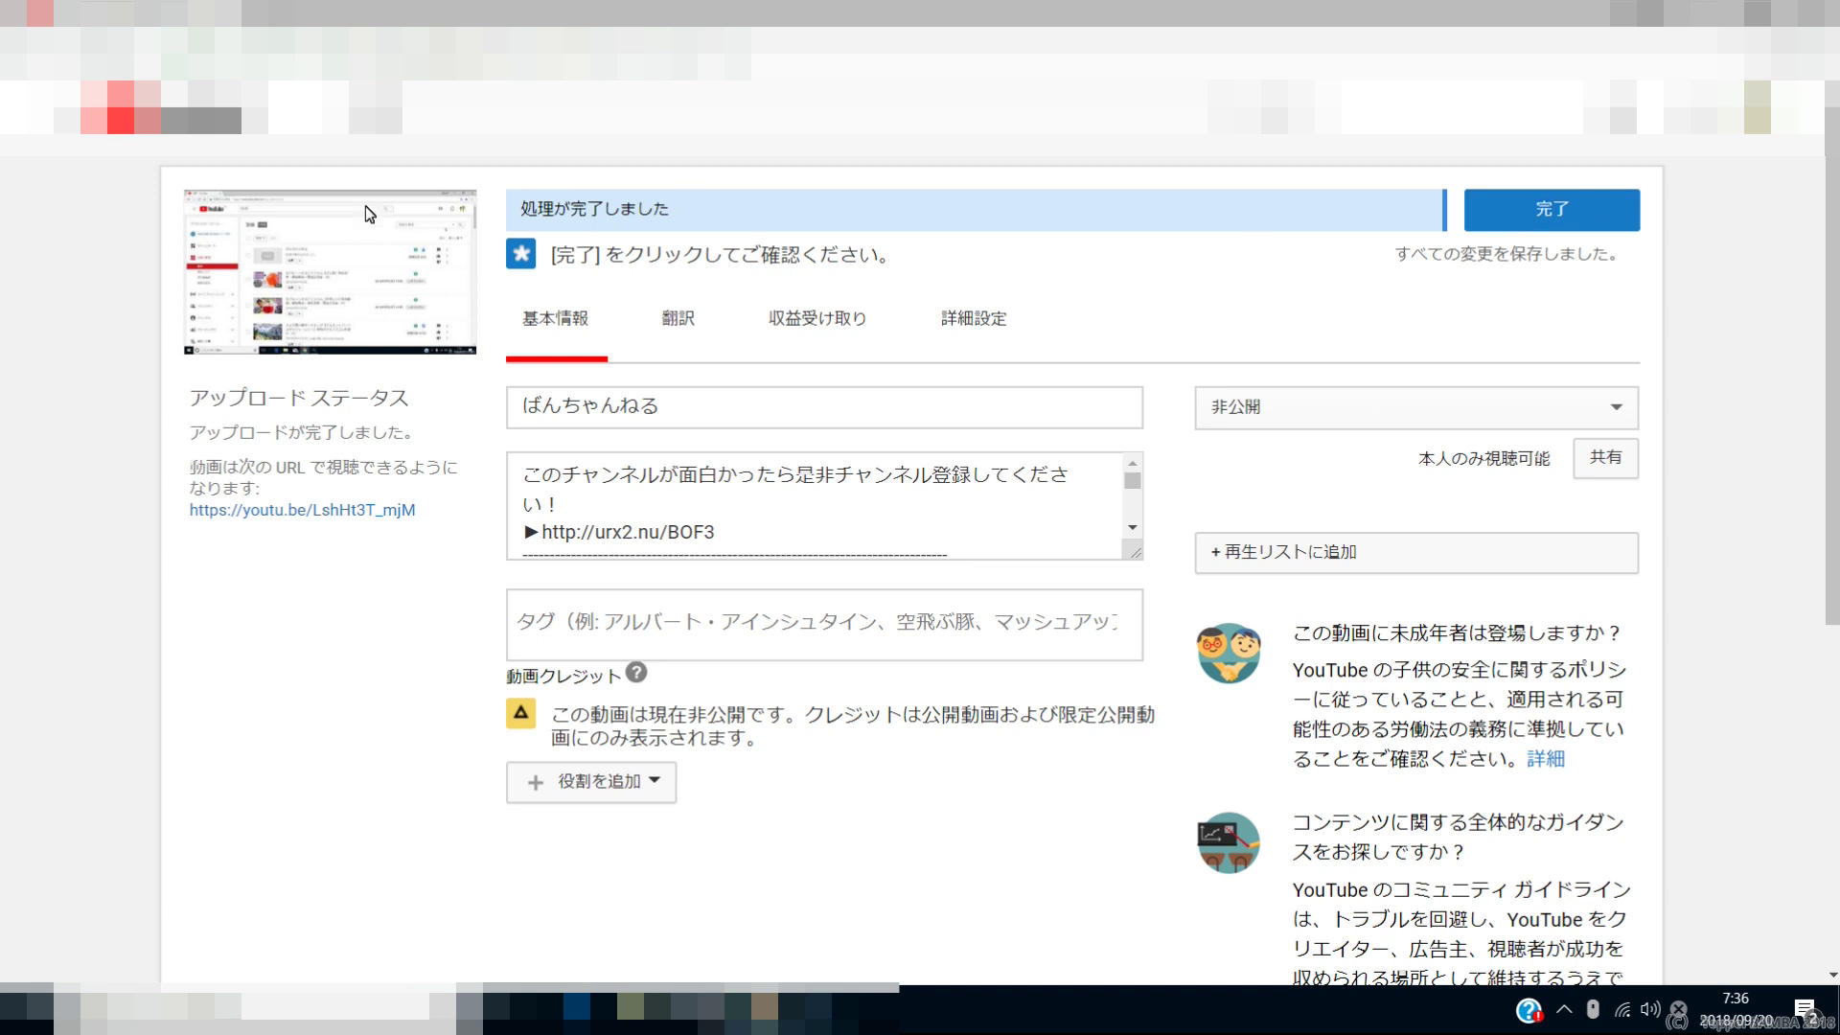
pyautogui.tripleClick(142, 357)
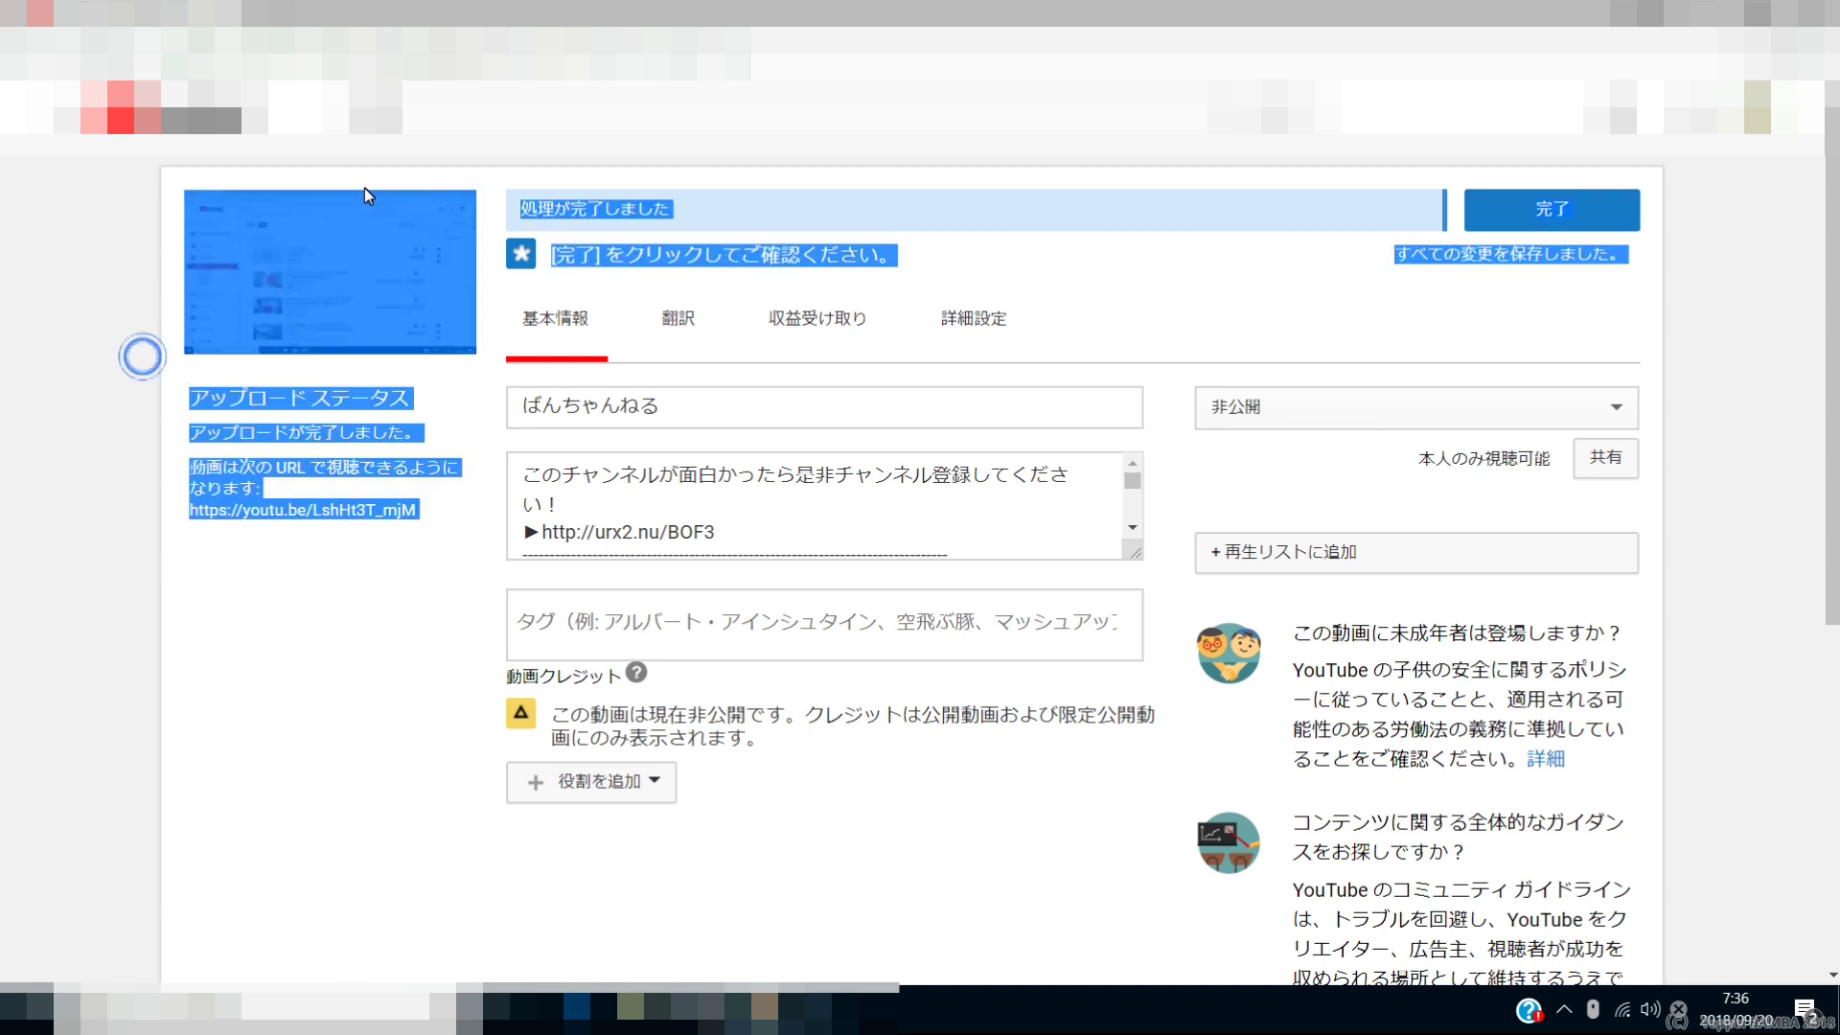
pyautogui.click(139, 238)
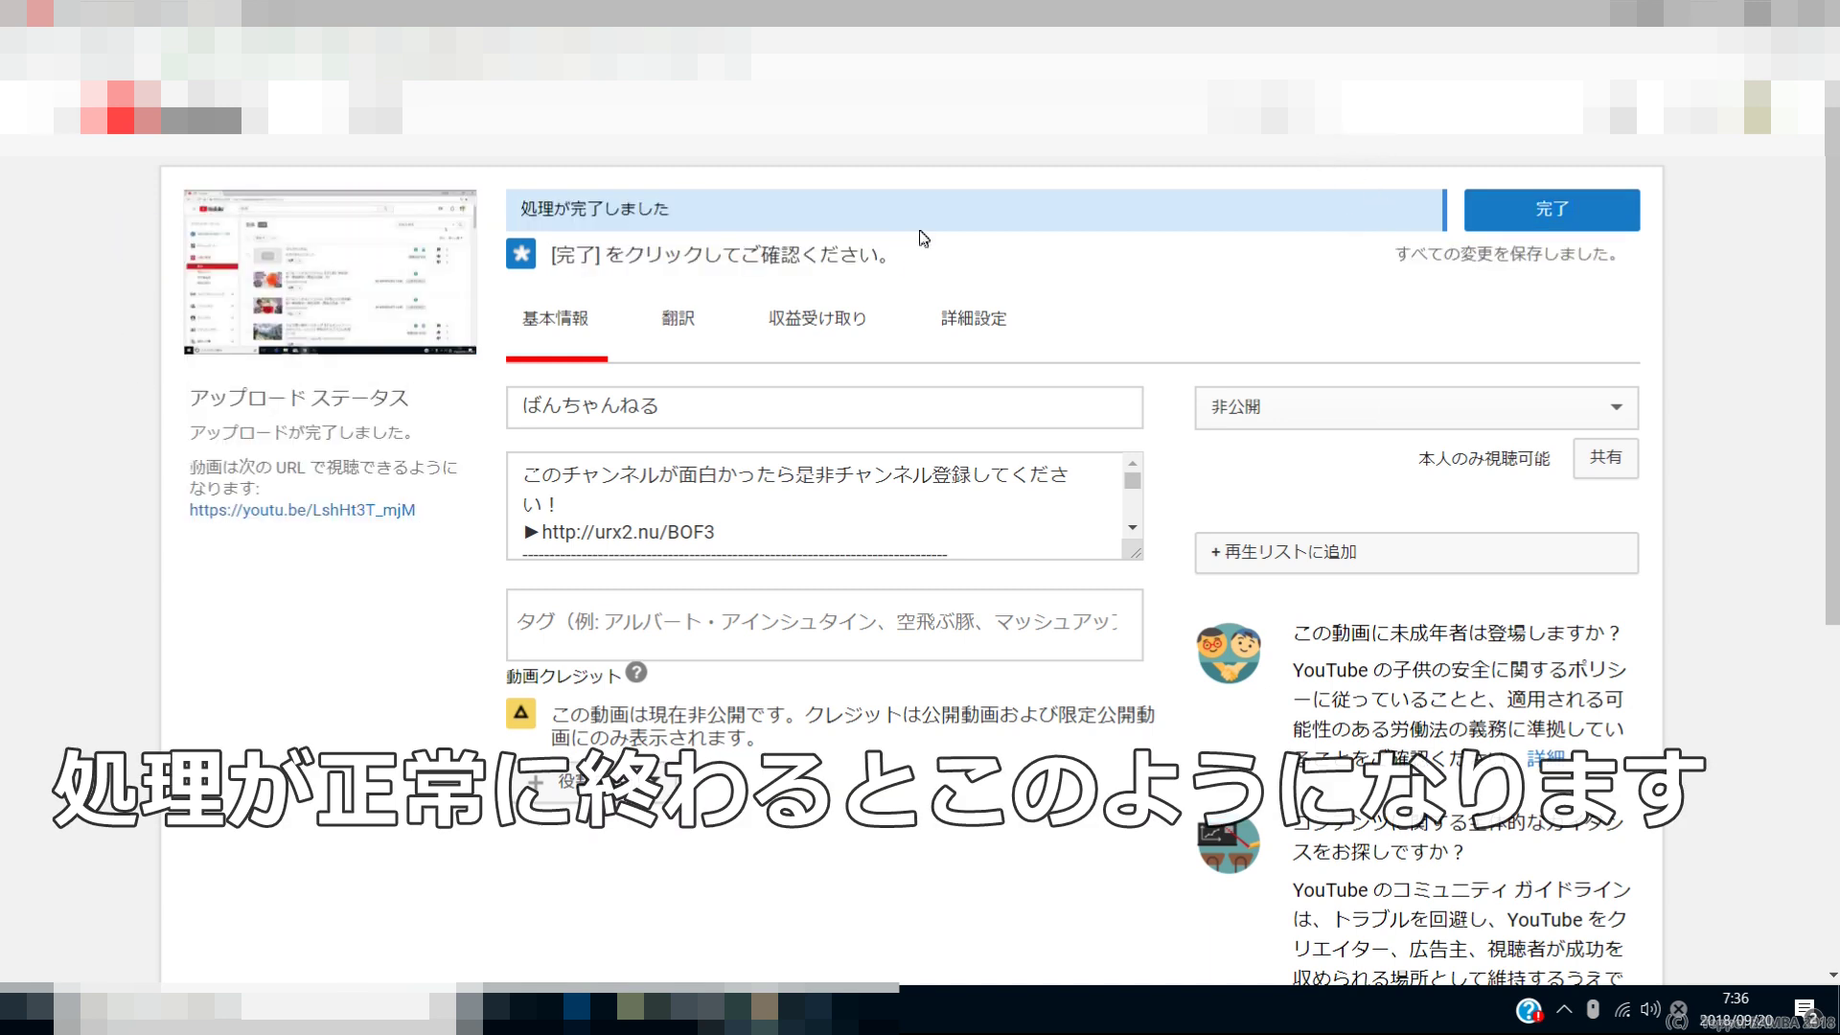
pyautogui.tripleClick(524, 212)
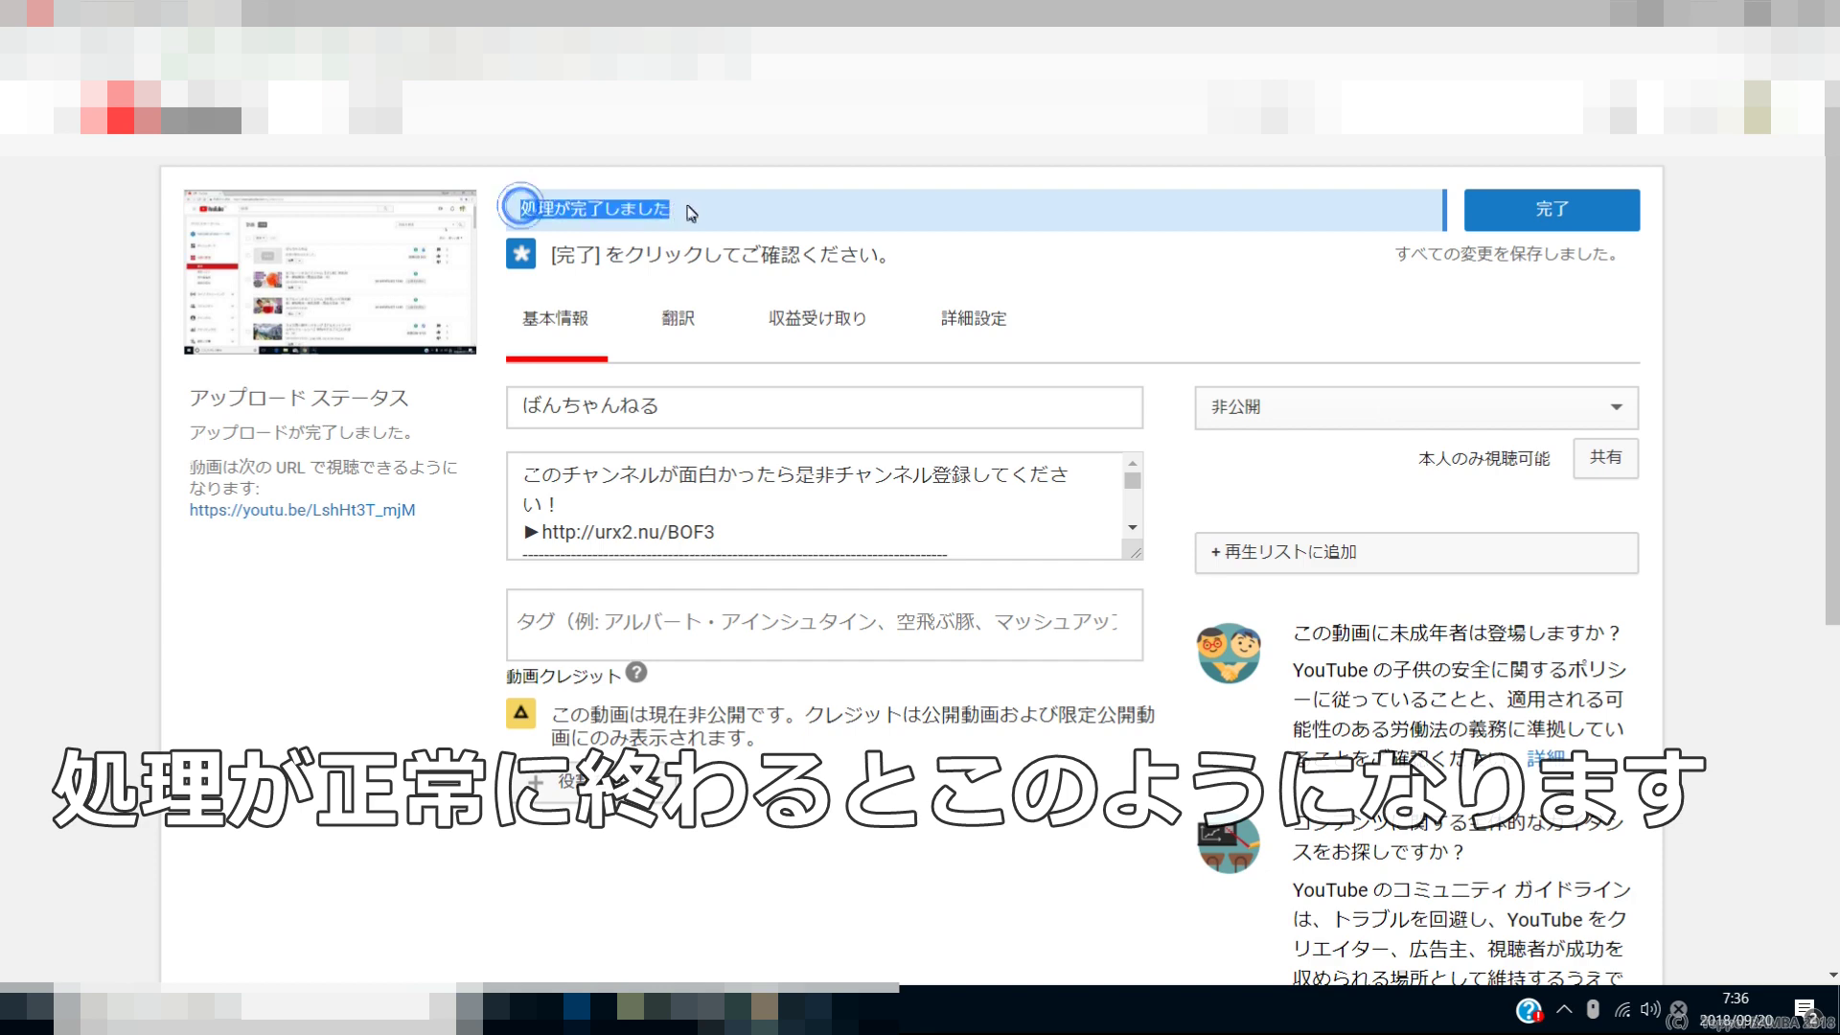
pyautogui.click(1563, 226)
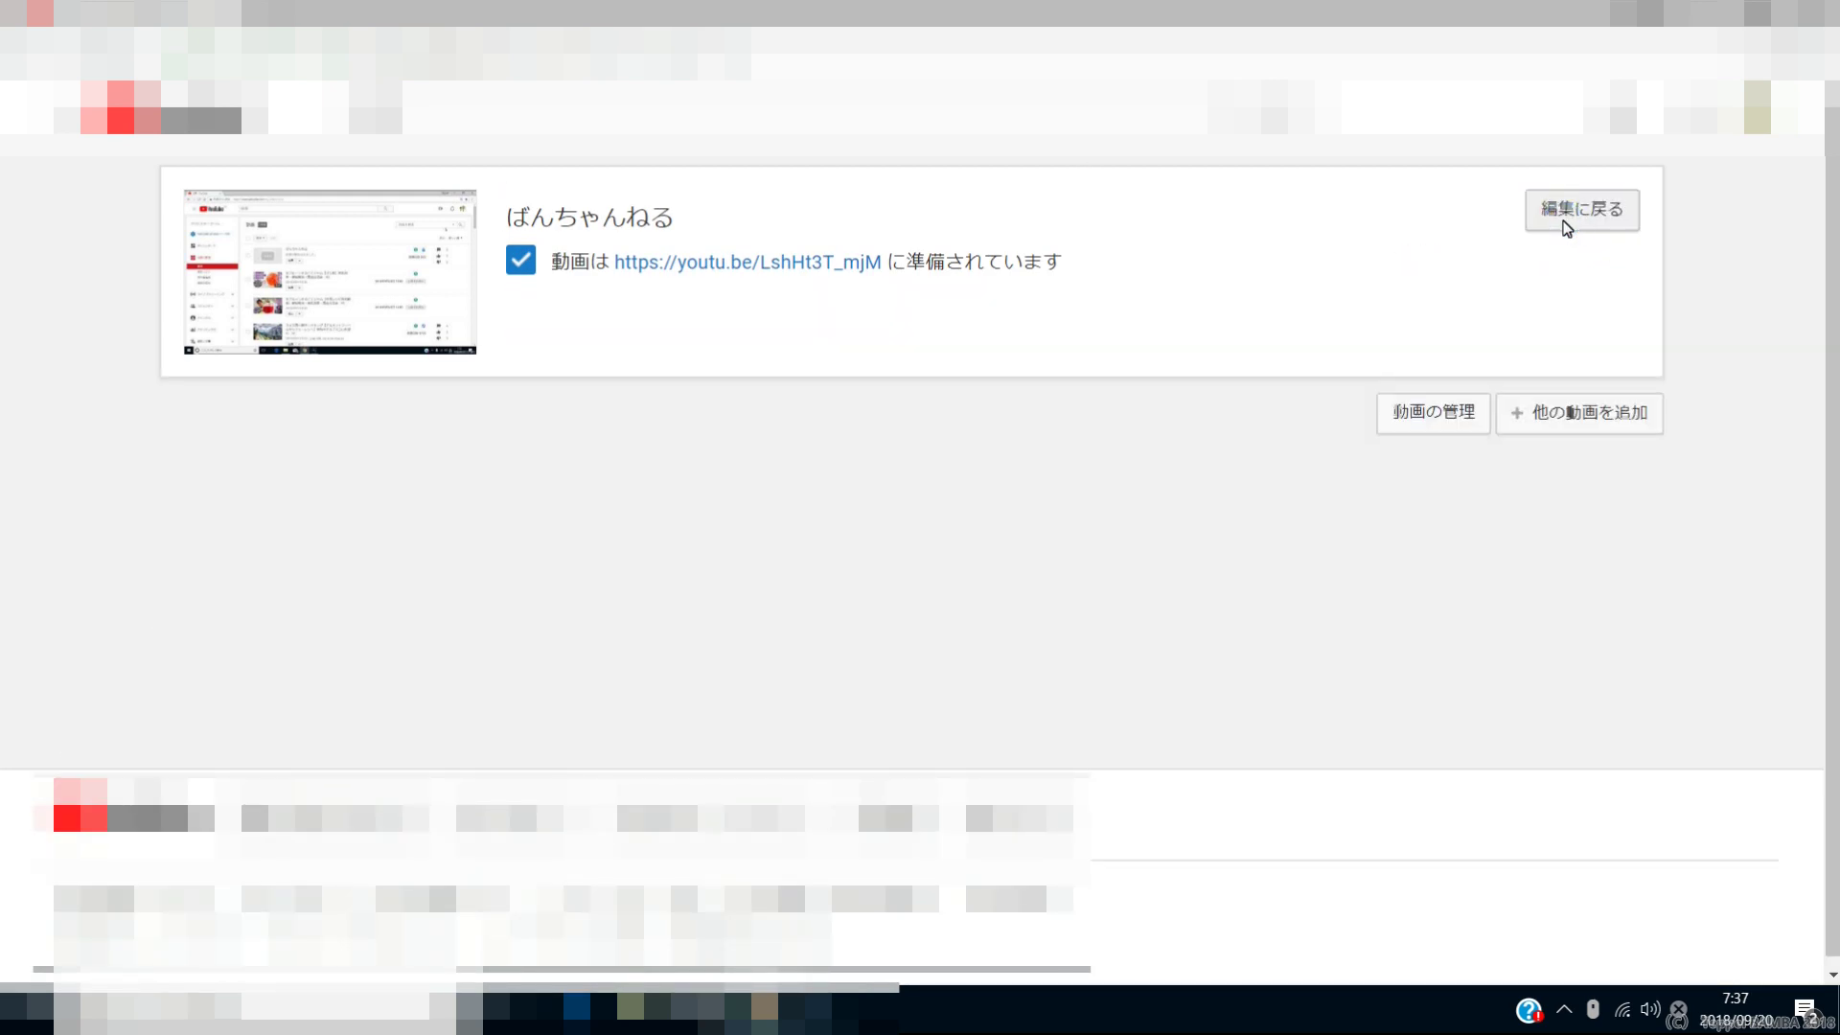
pyautogui.click(1567, 228)
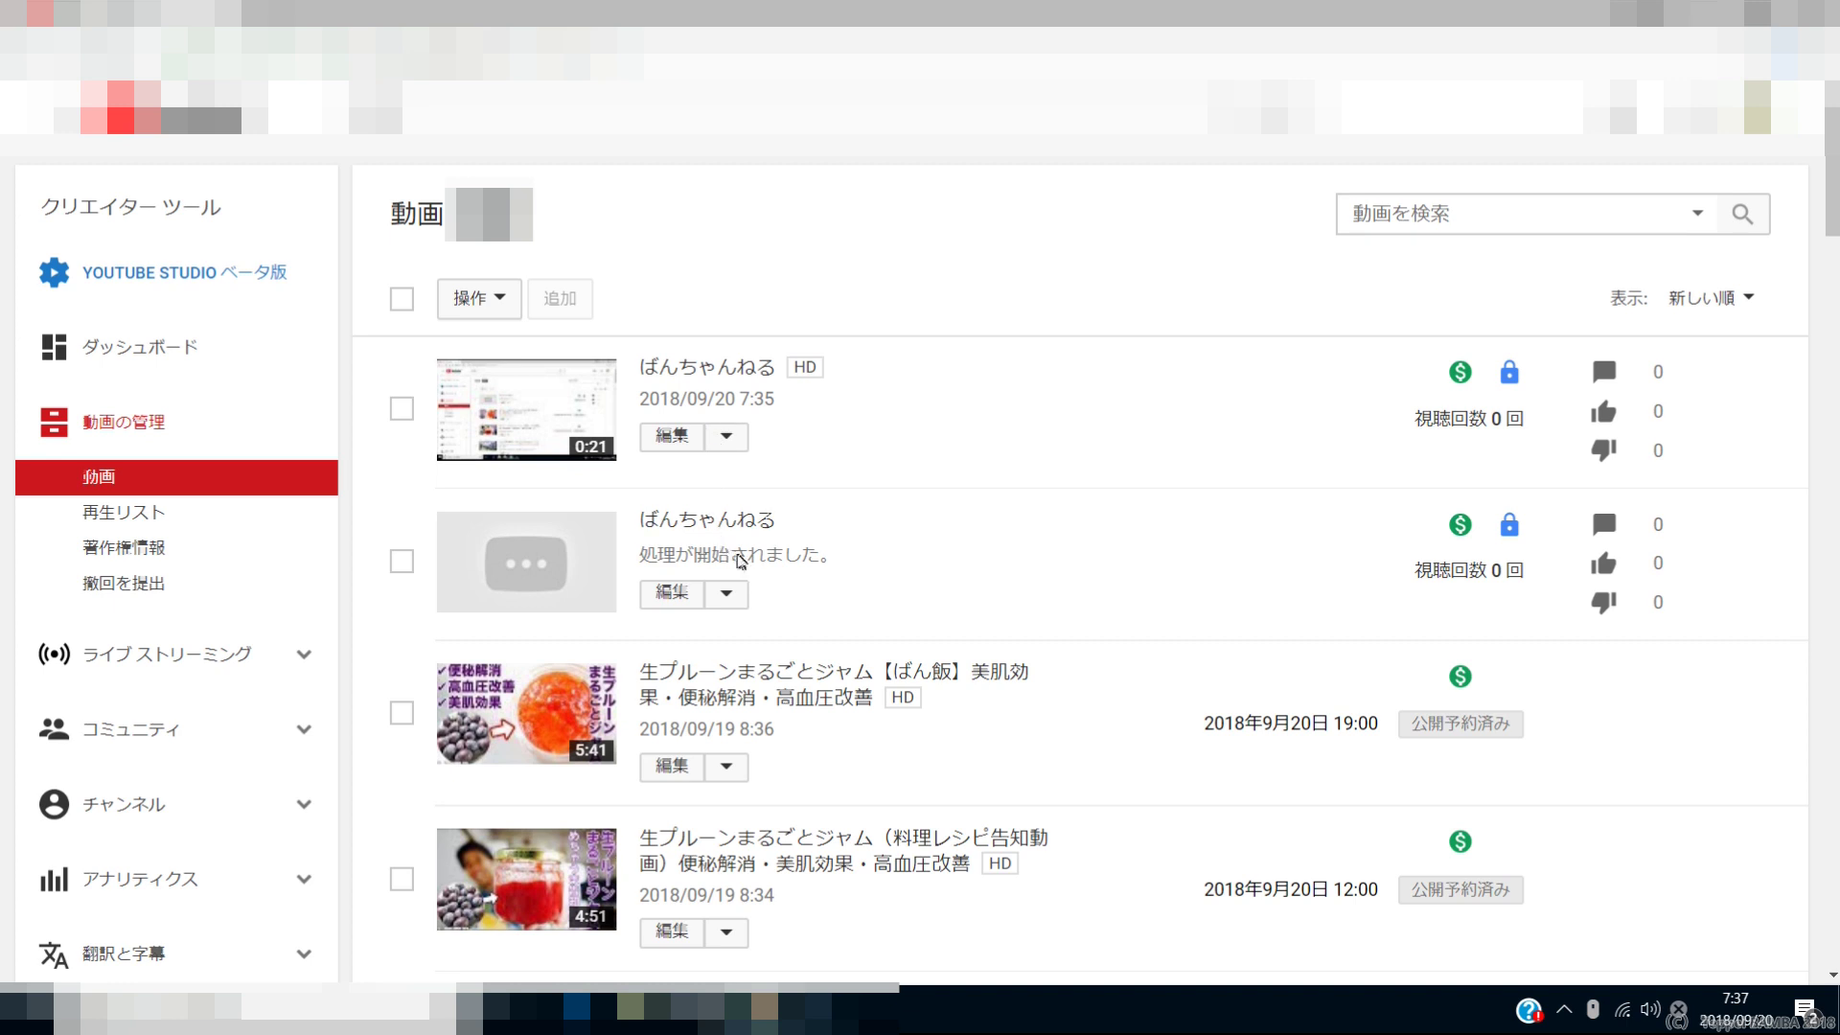
# Compare the status and date lines of the two topmost ばんちゃんねる uploads in the video list.
pyautogui.moveTo(839, 557); pyautogui.dragTo(649, 566)
pyautogui.click(636, 566)
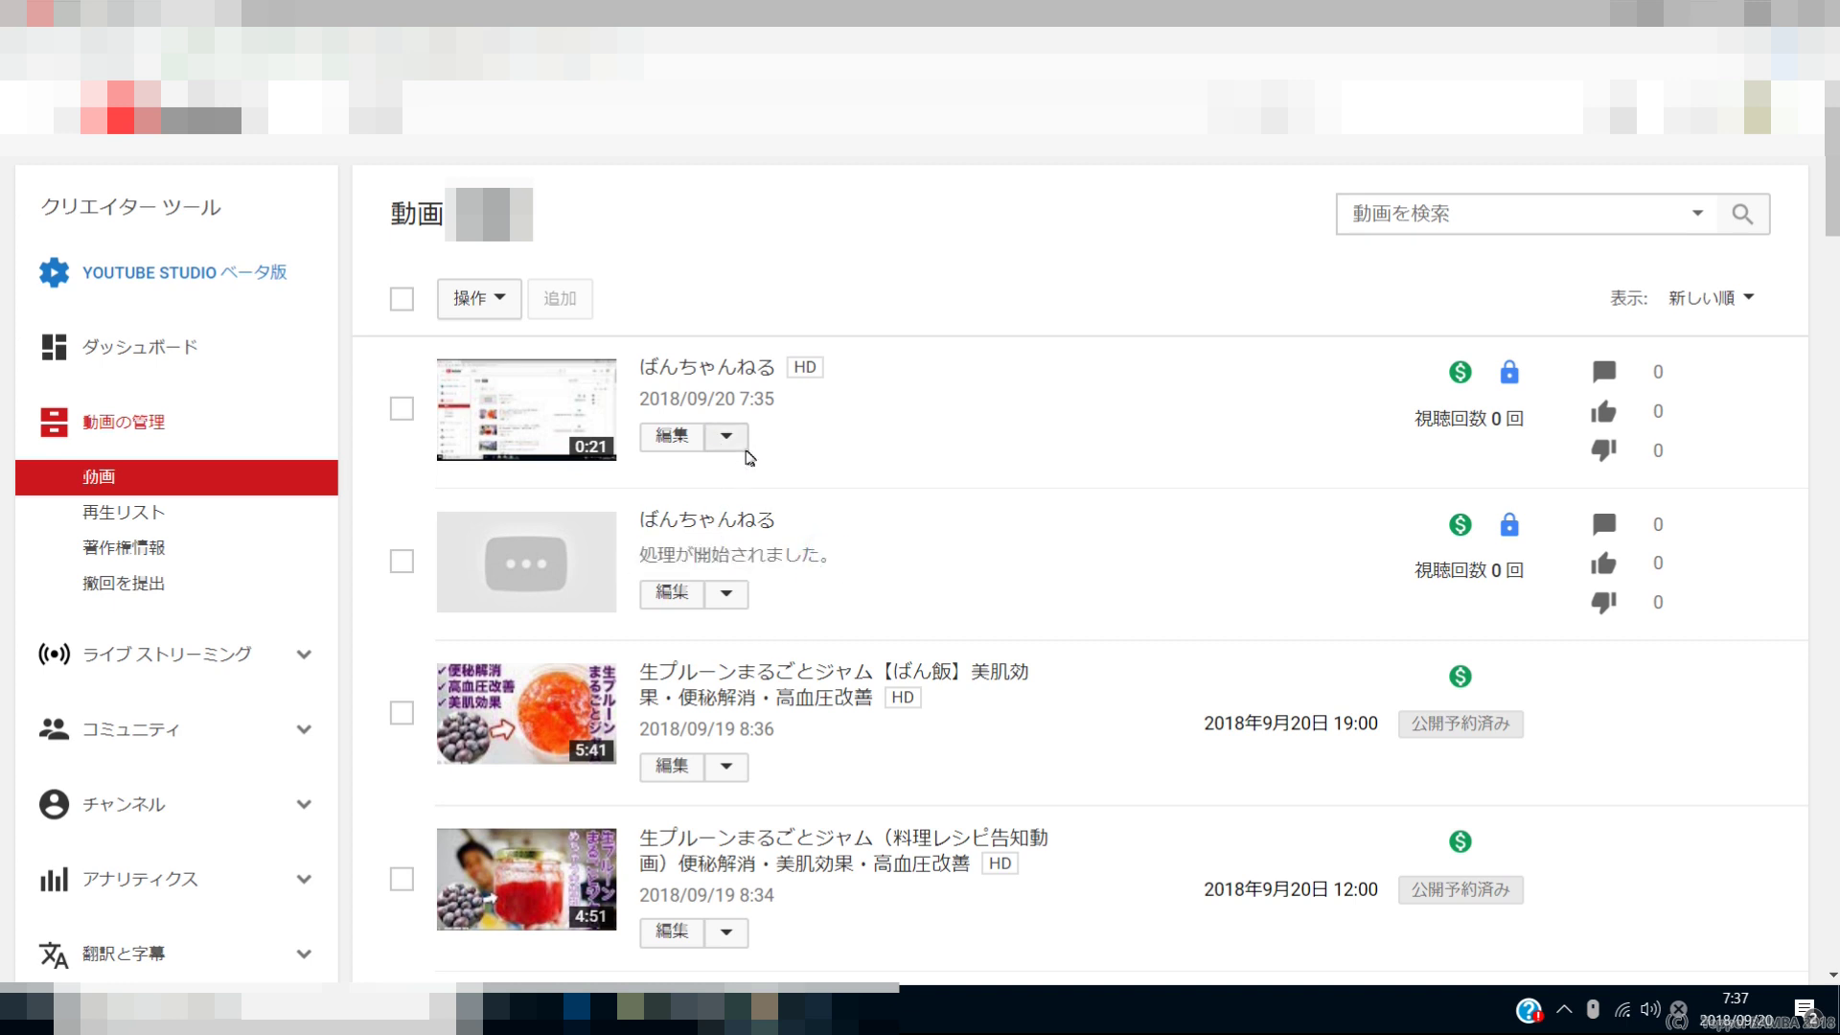
pyautogui.click(828, 403)
pyautogui.moveTo(832, 407); pyautogui.dragTo(629, 403)
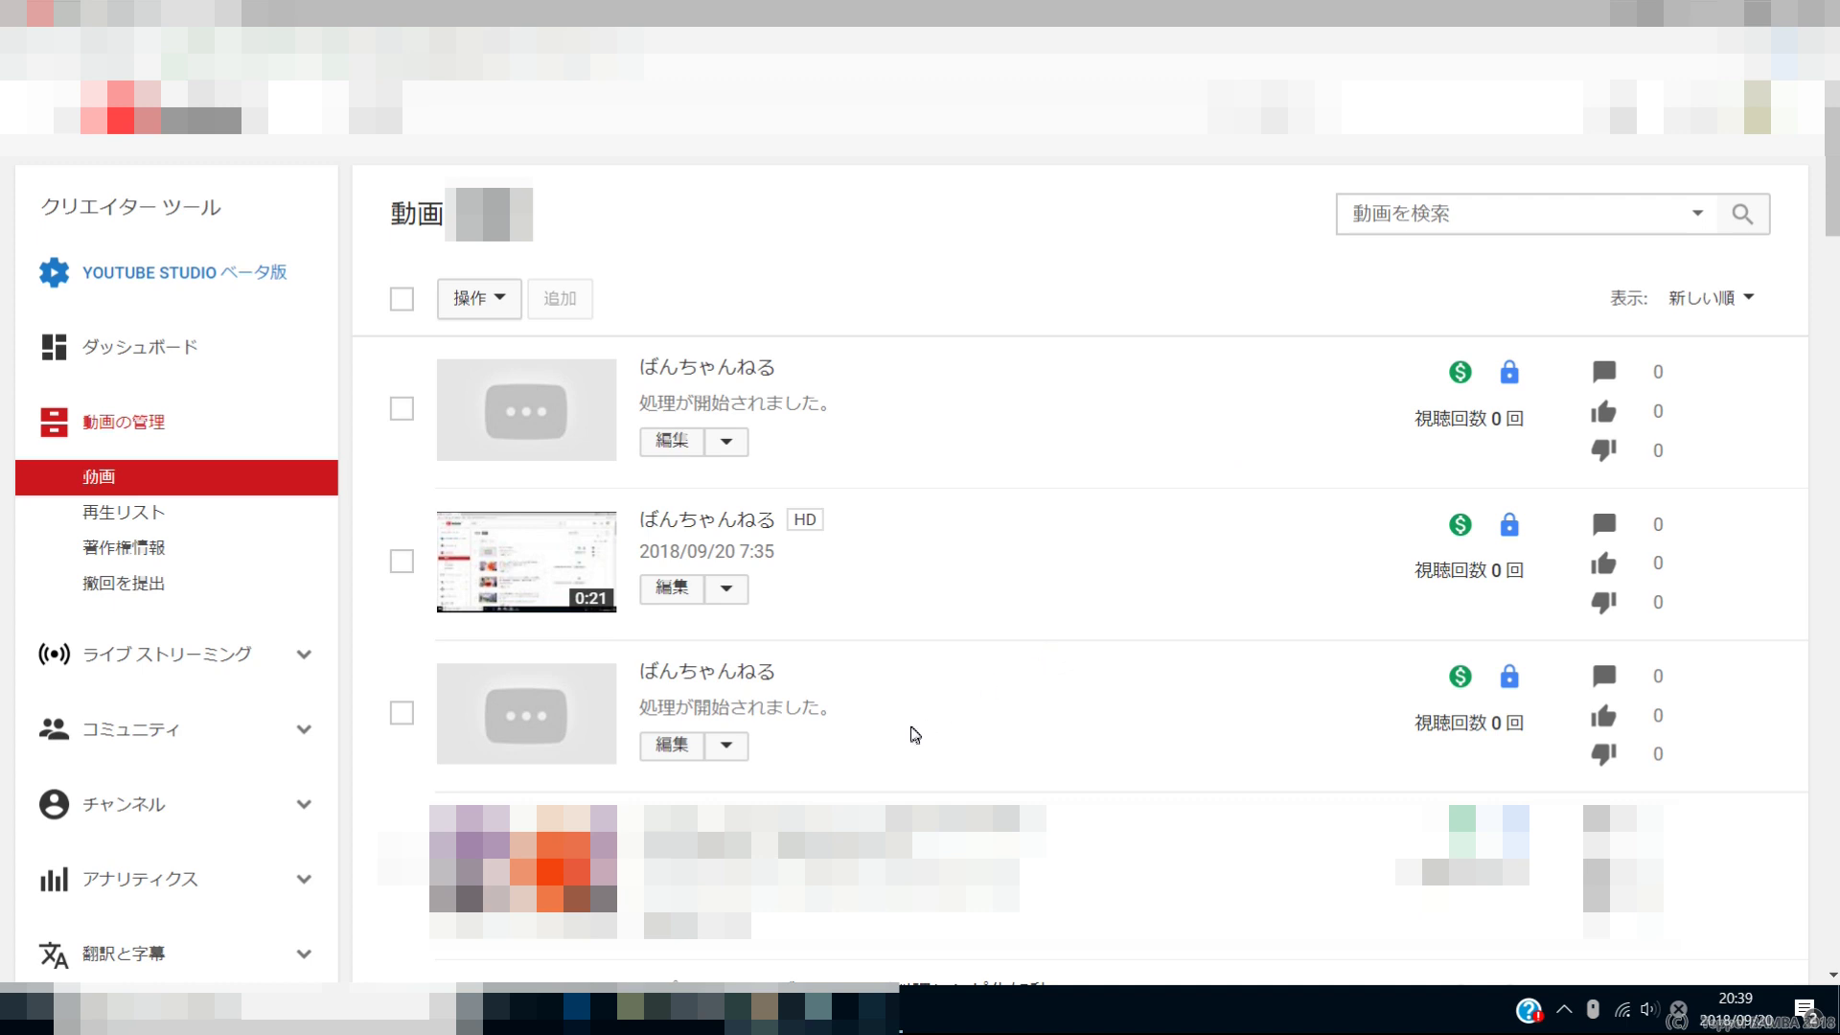
# Examine the title and processing status of the third ばんちゃんねる upload in the video list.
pyautogui.moveTo(858, 753); pyautogui.dragTo(735, 685)
pyautogui.click(829, 747)
pyautogui.moveTo(788, 739); pyautogui.dragTo(645, 678)
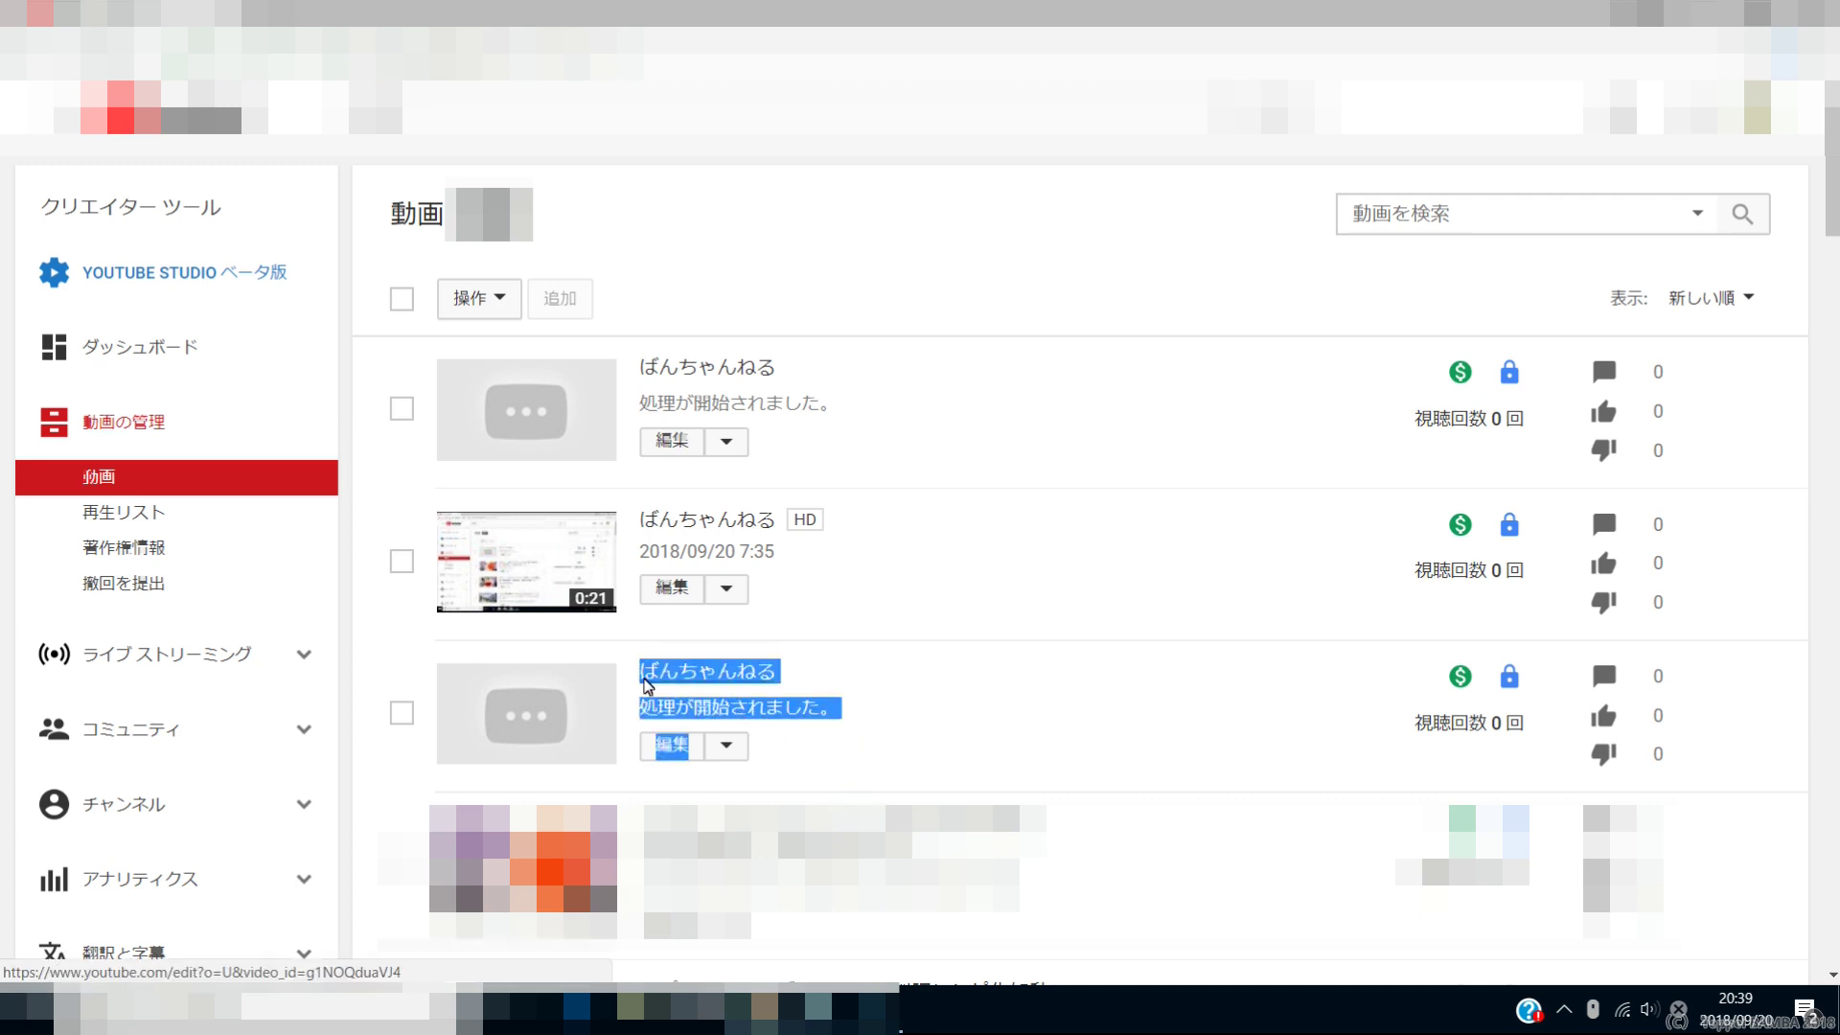
pyautogui.click(781, 710)
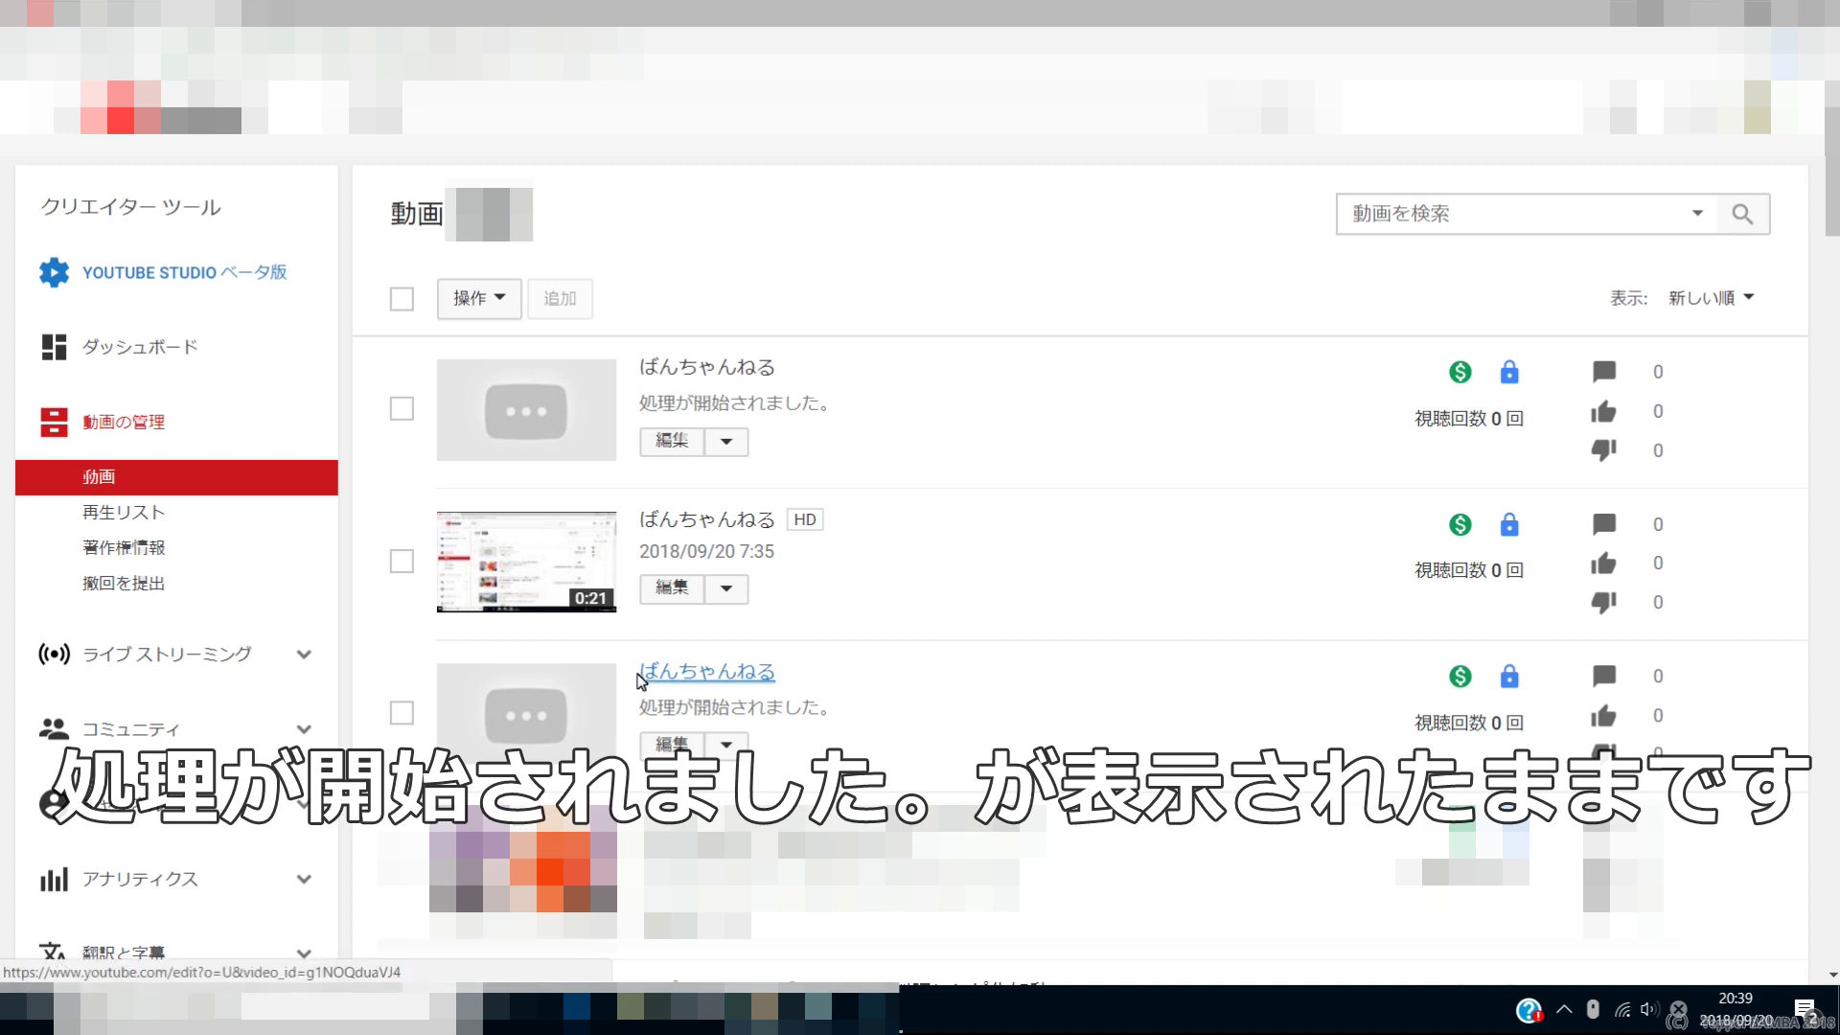
pyautogui.moveTo(858, 717); pyautogui.dragTo(671, 709)
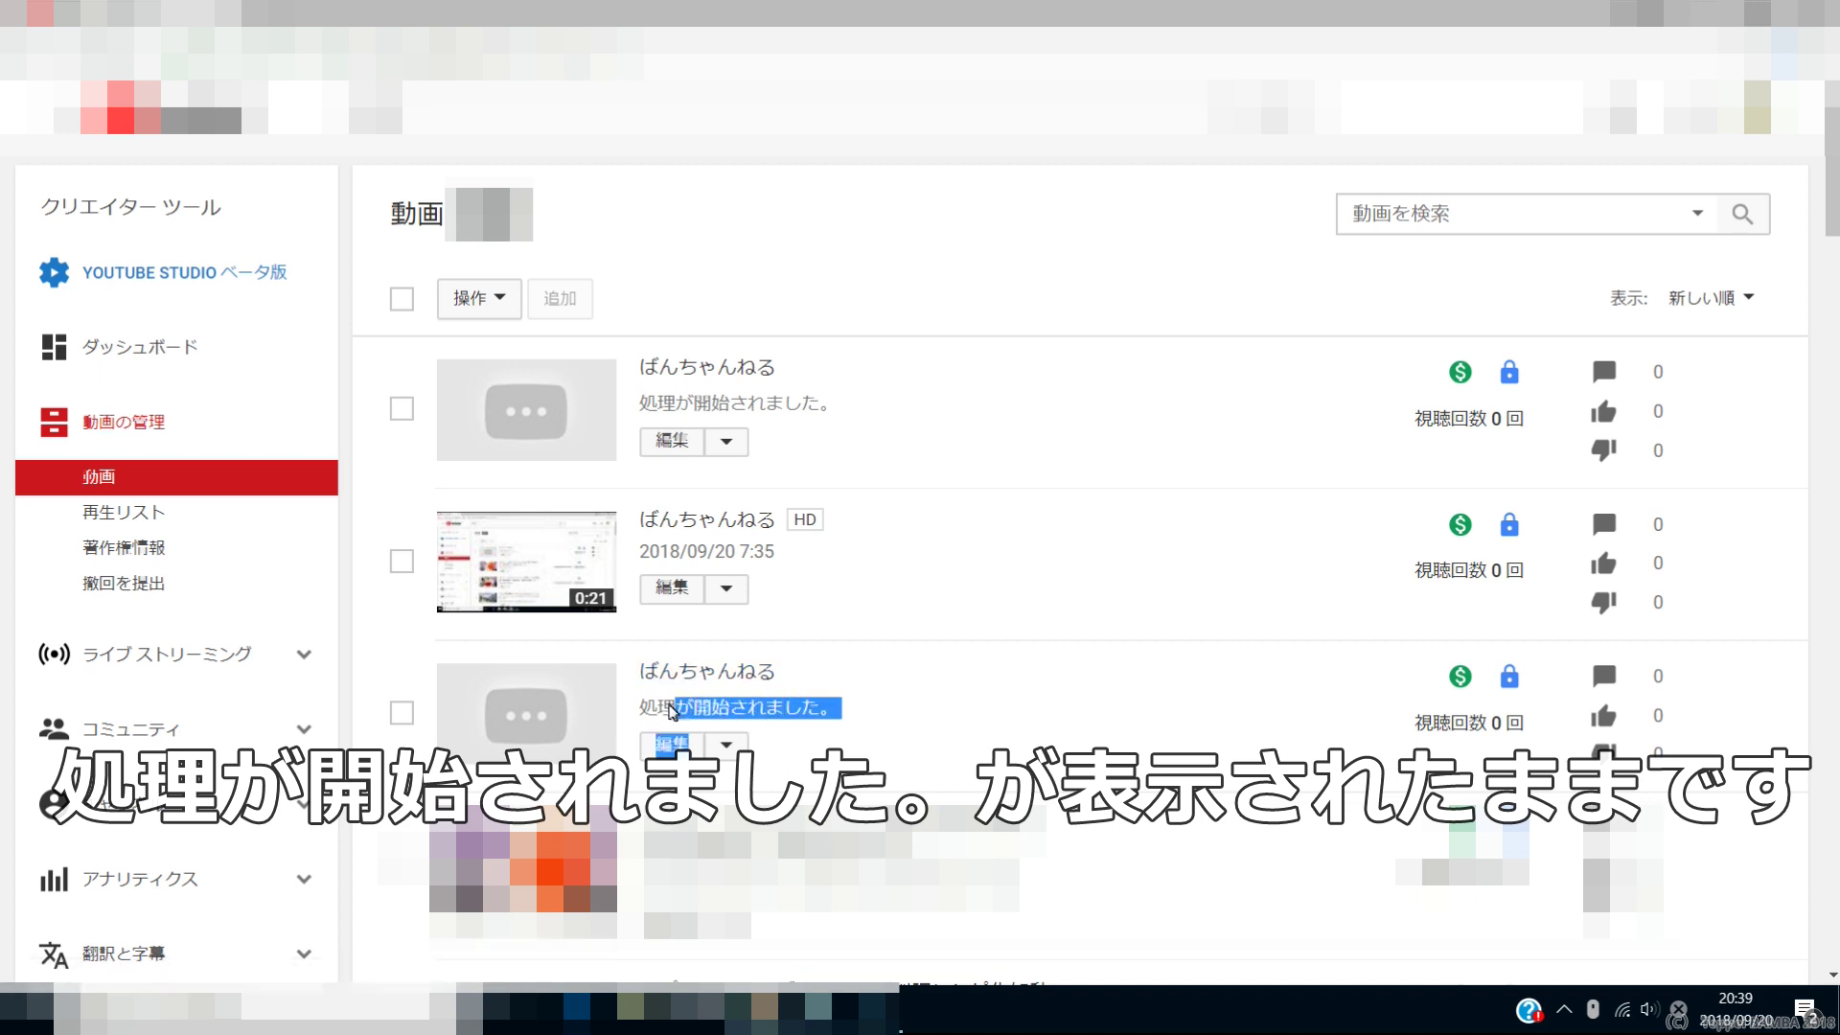
pyautogui.click(733, 707)
pyautogui.moveTo(875, 709); pyautogui.dragTo(838, 719)
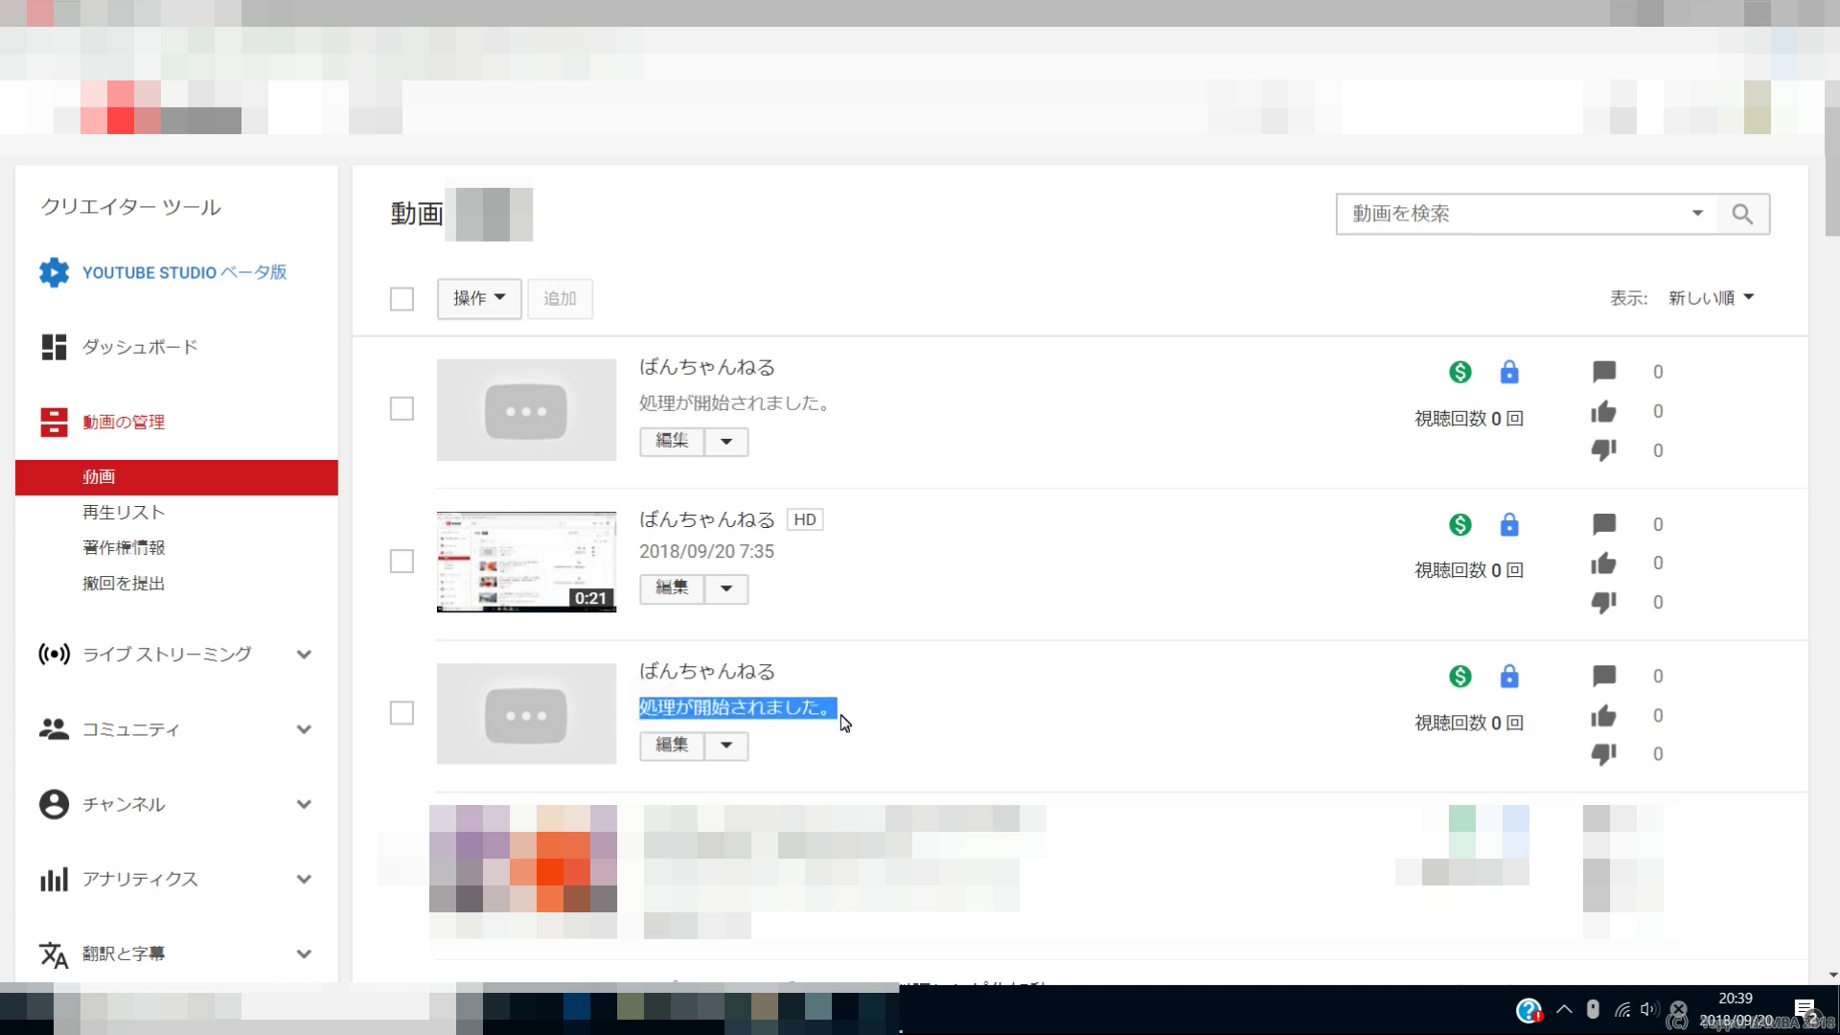
pyautogui.click(844, 723)
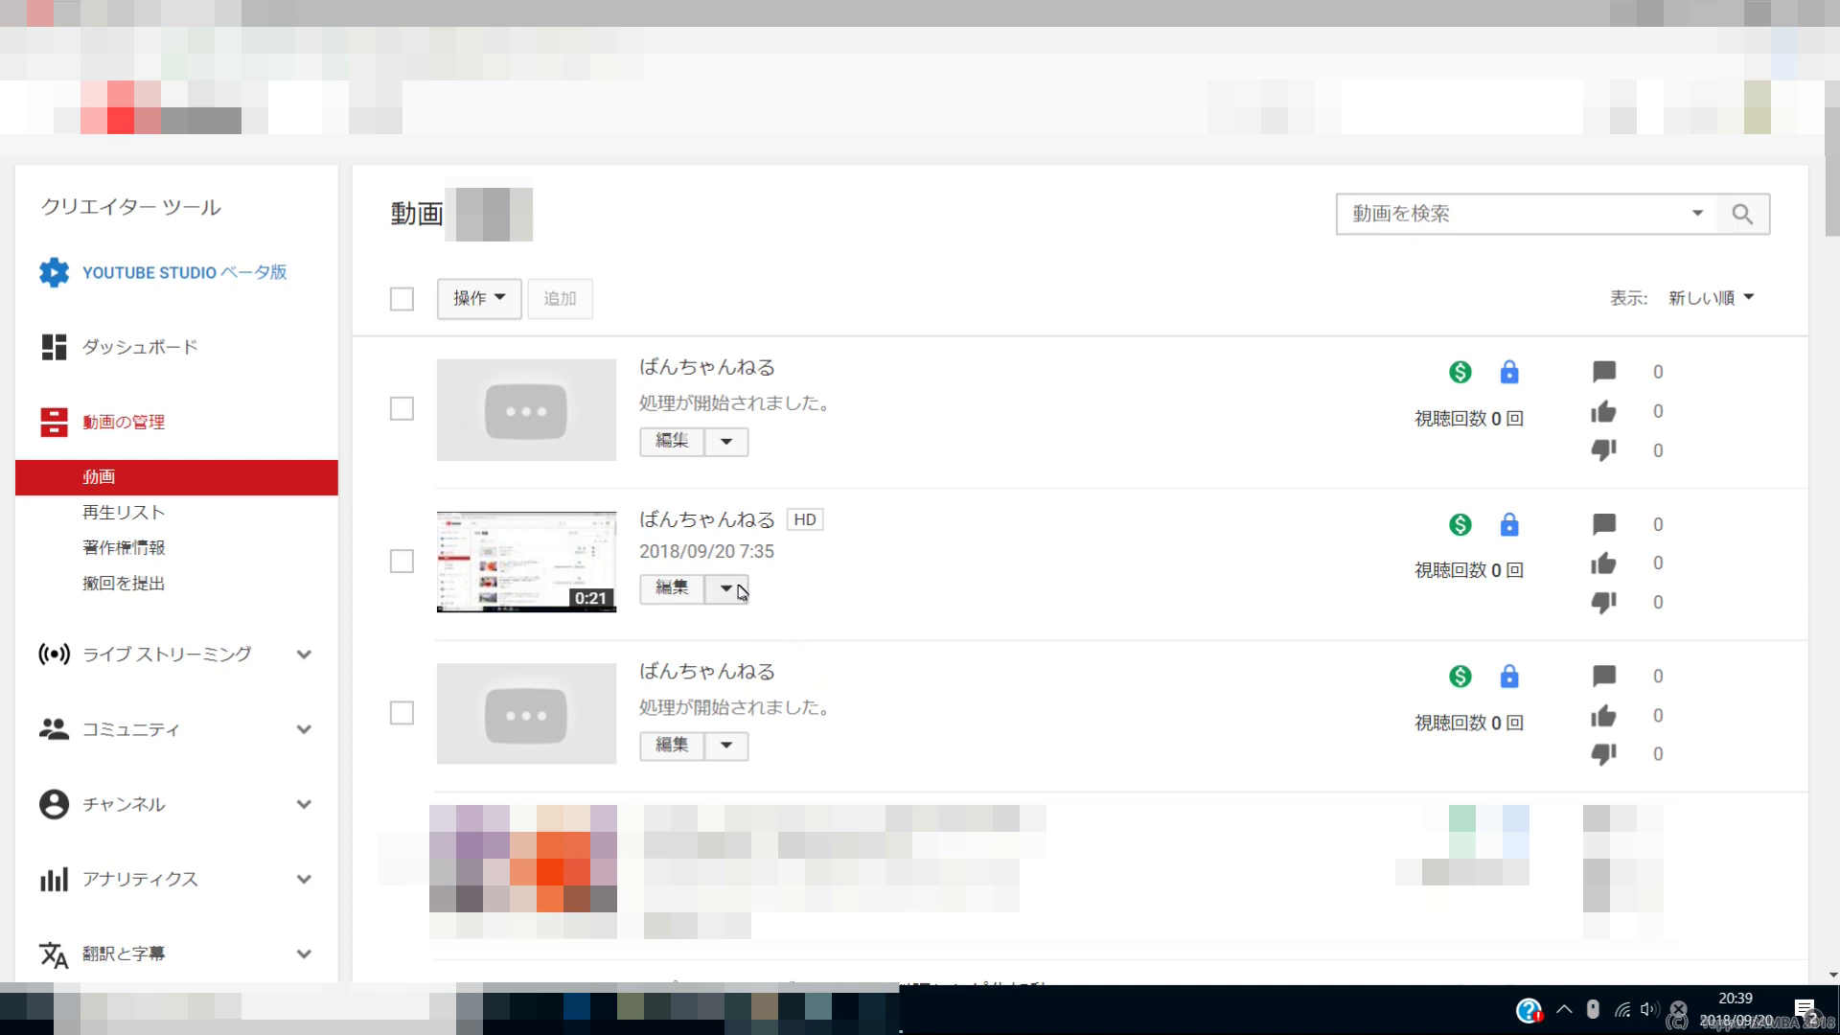
# Compare the 0:21 test video's upload date with the processing status of the topmost upload.
pyautogui.moveTo(801, 557); pyautogui.dragTo(640, 530)
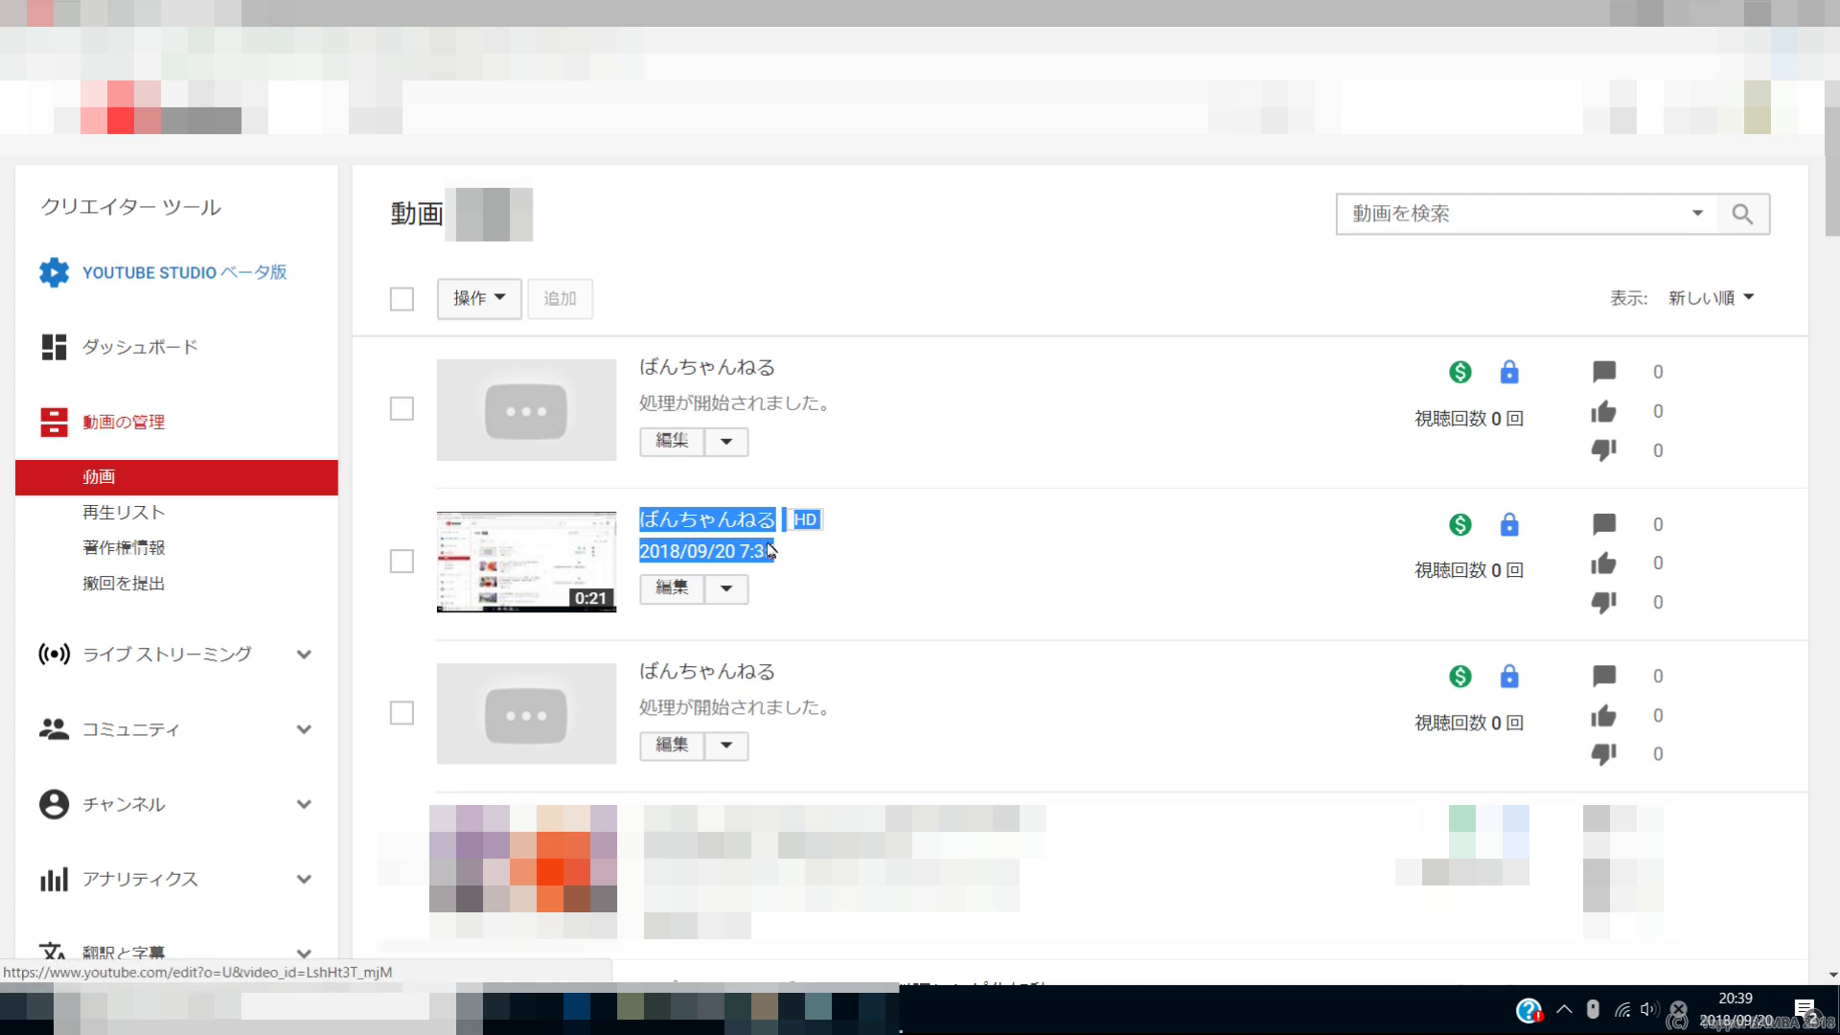
pyautogui.moveTo(786, 557); pyautogui.dragTo(650, 530)
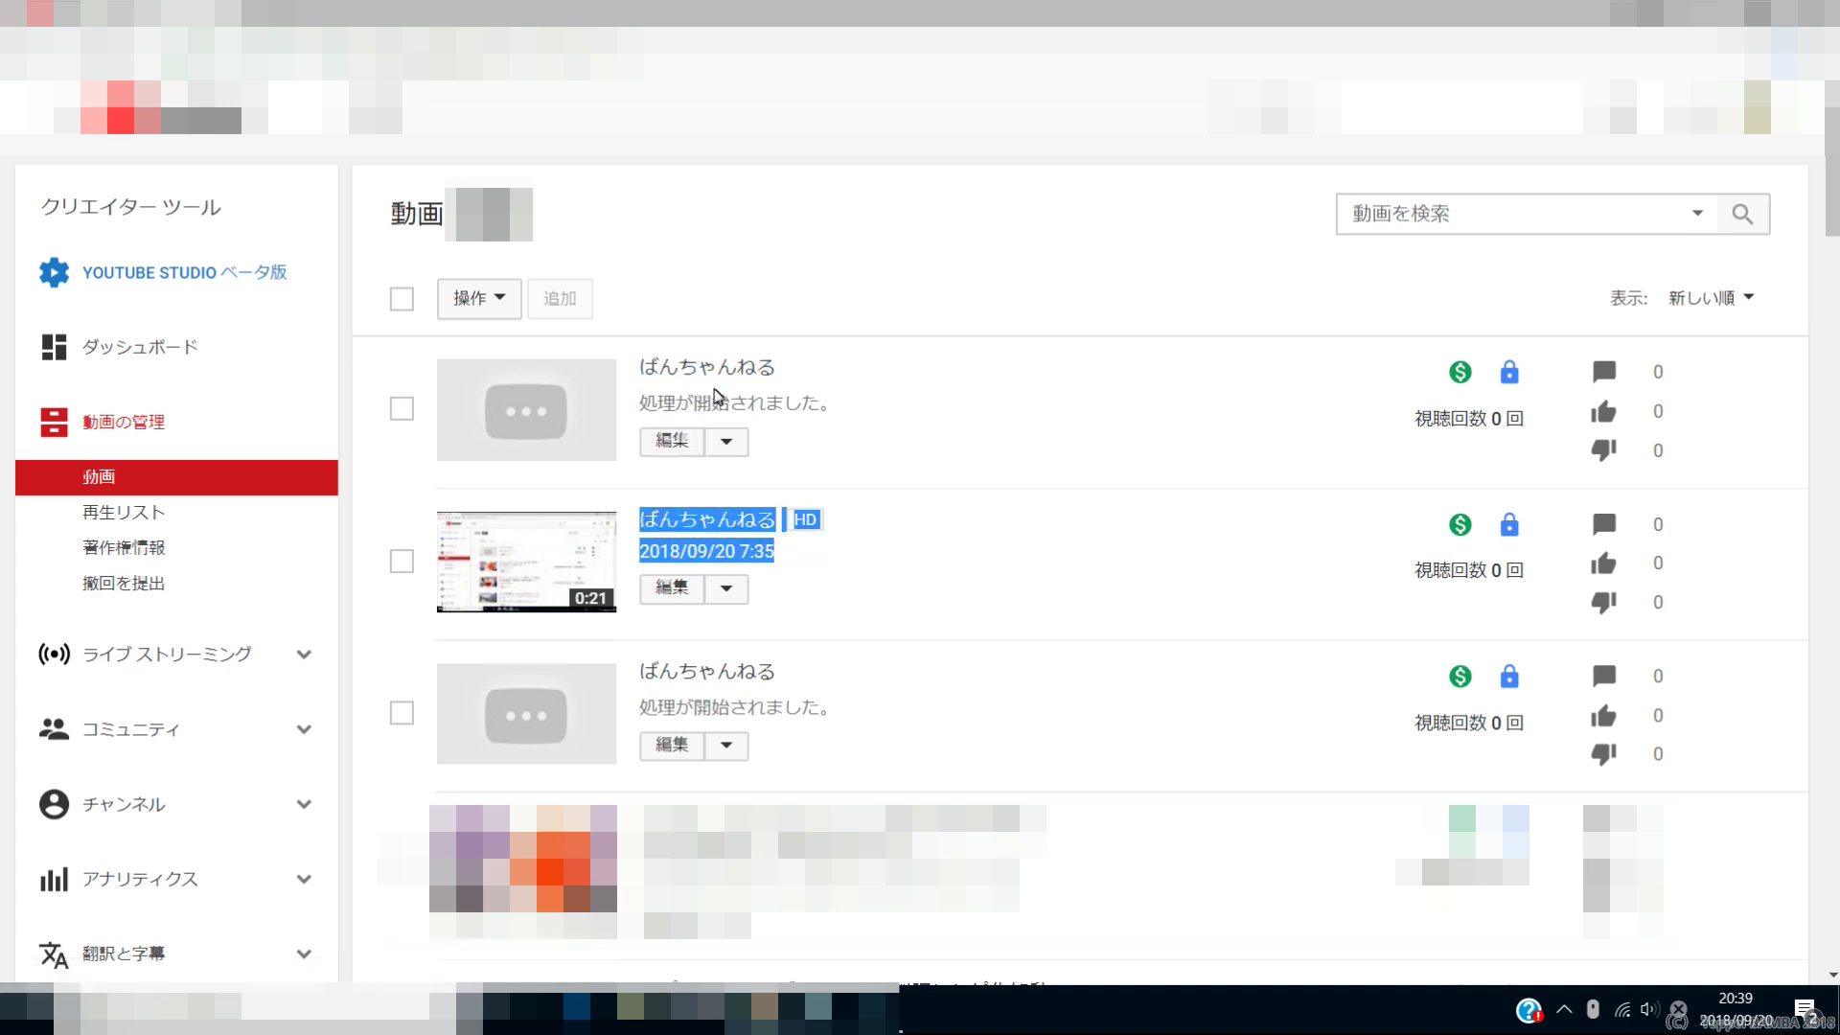
pyautogui.moveTo(837, 414); pyautogui.dragTo(645, 410)
pyautogui.click(645, 410)
# Reveal the desktop to select the video file 次はエッジでアップロード, and recheck the topmost upload's processing status.
pyautogui.press('super+Down')
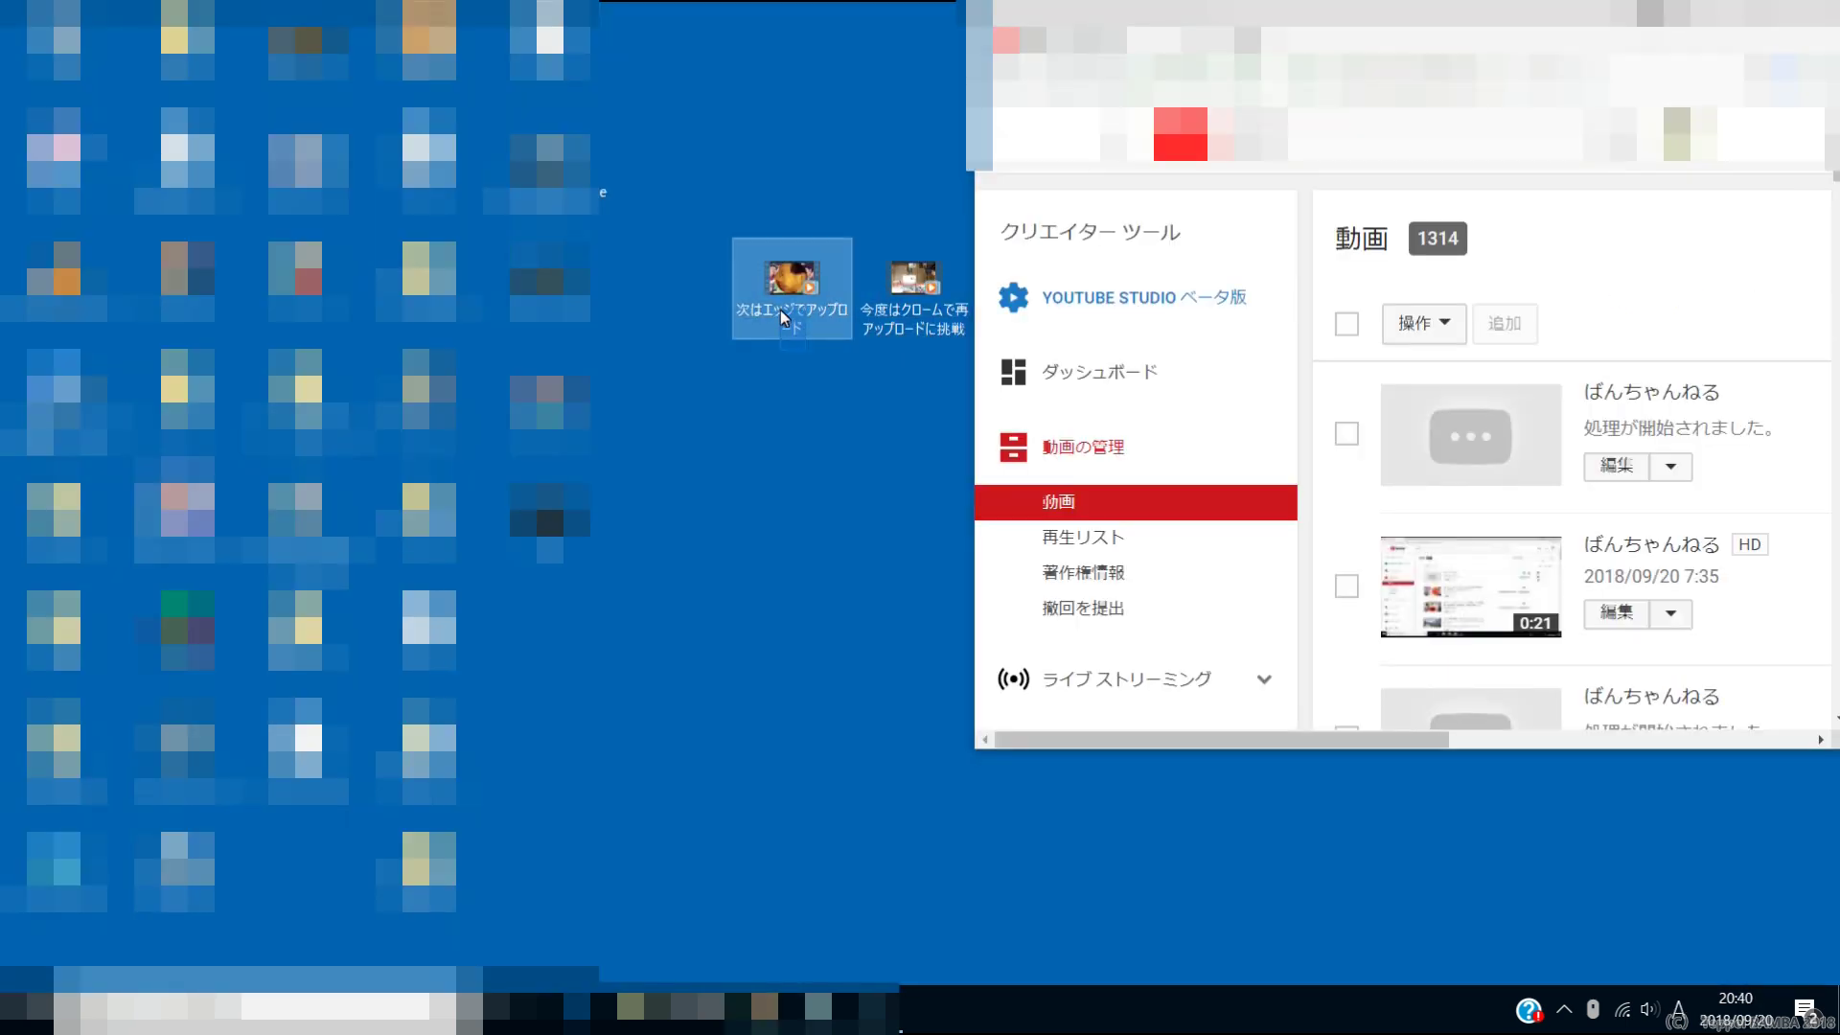
pyautogui.click(792, 282)
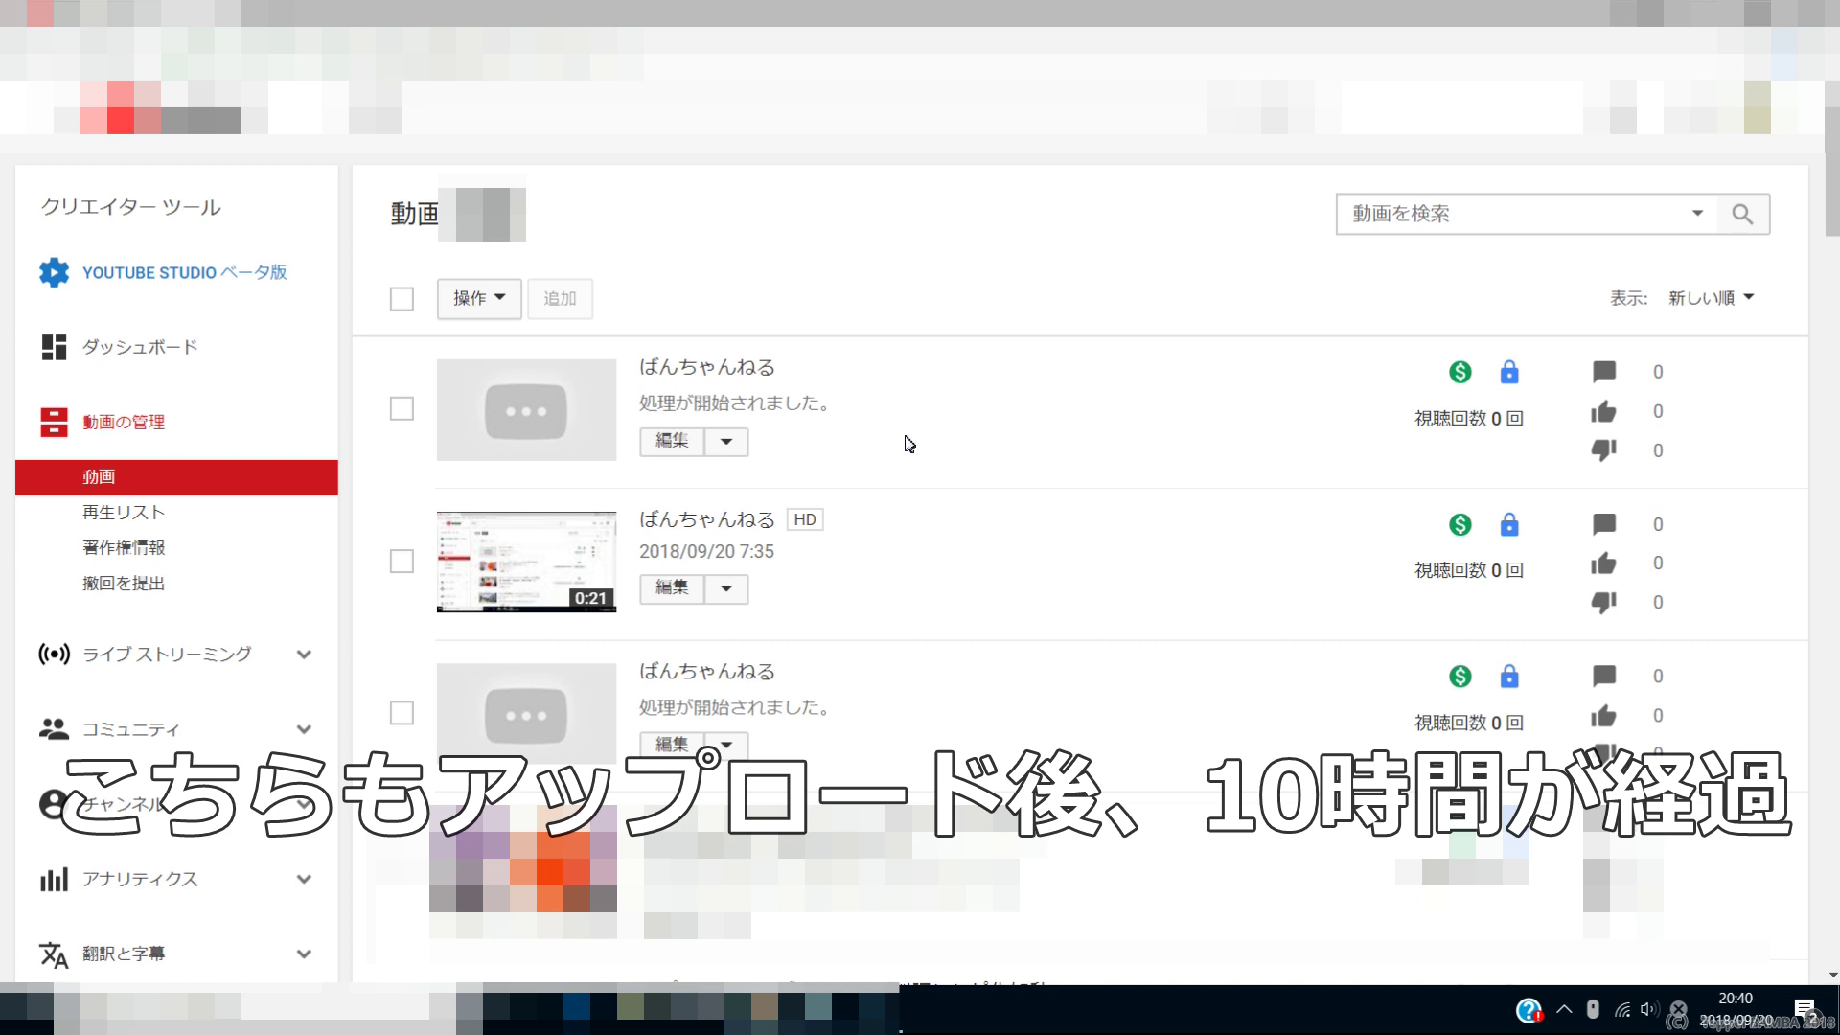
pyautogui.moveTo(870, 405); pyautogui.dragTo(642, 402)
pyautogui.click(655, 404)
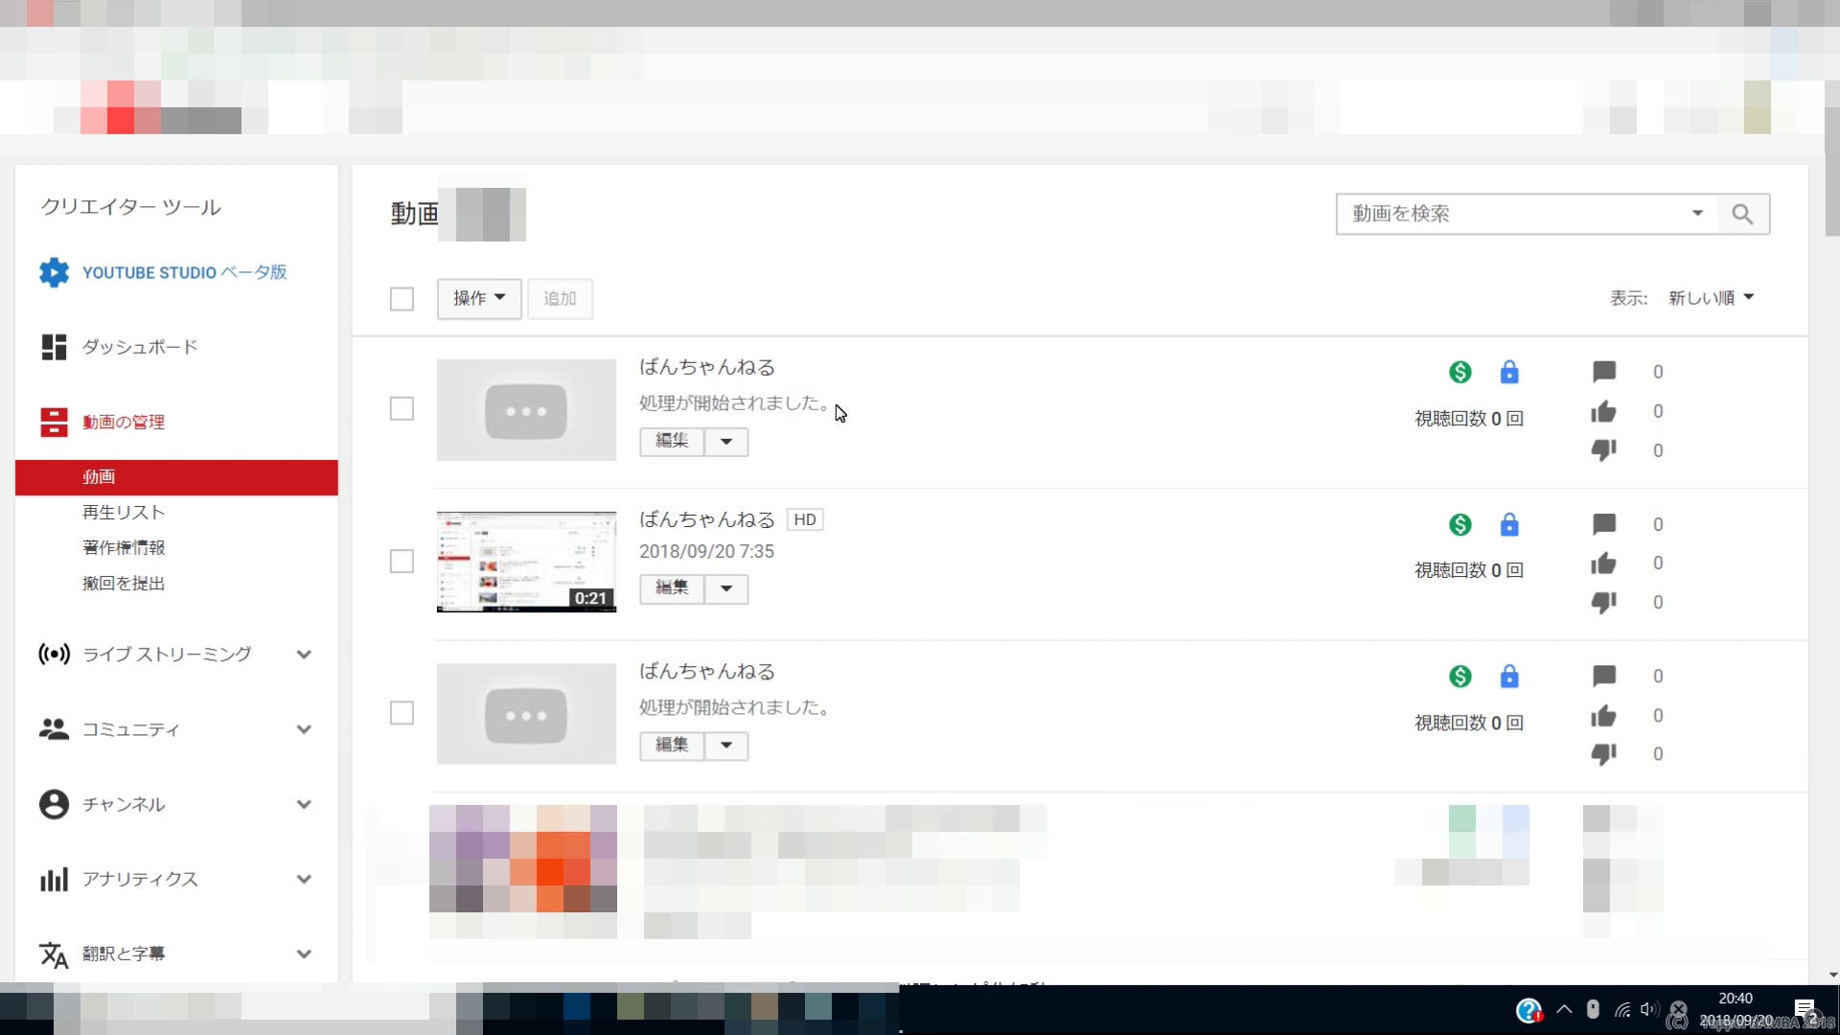
pyautogui.moveTo(822, 403); pyautogui.dragTo(671, 411)
pyautogui.click(762, 407)
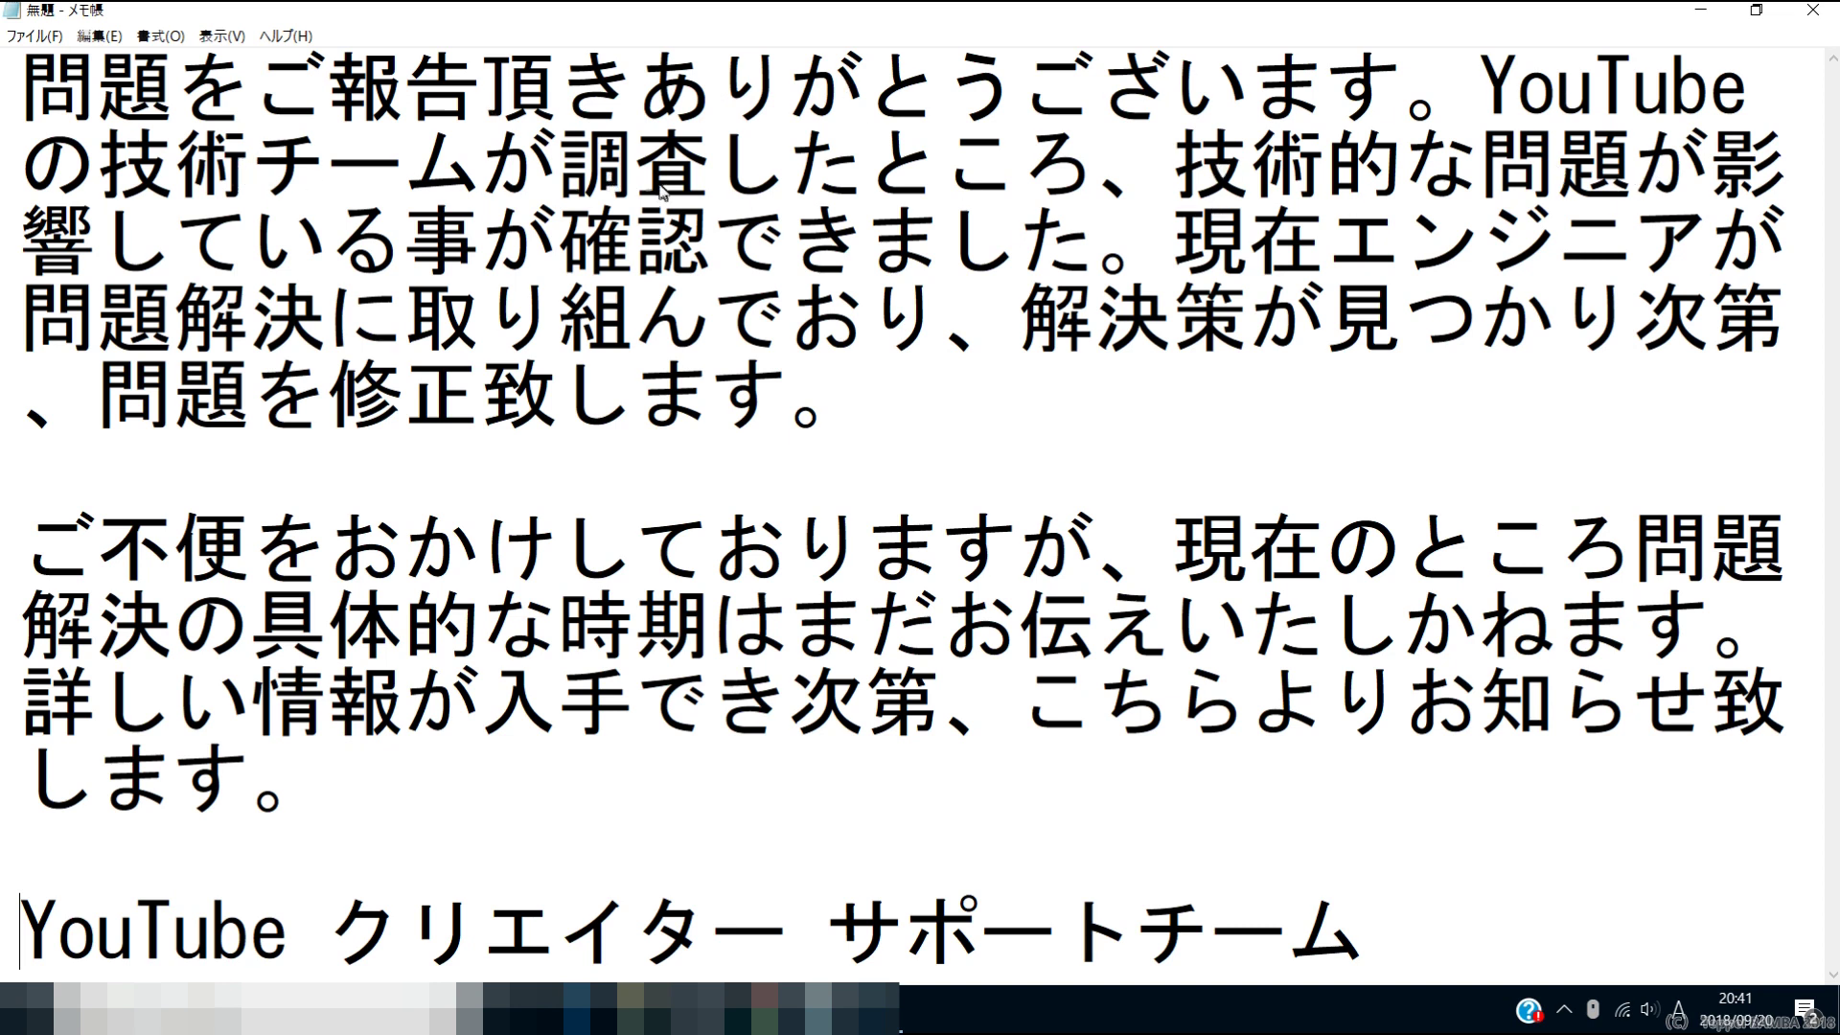
# Read the YouTube creator support team's reply in Notepad, highlighting the passages on the technical problem, its fix and its timing.
pyautogui.moveTo(1188, 251); pyautogui.dragTo(824, 395)
pyautogui.click(783, 479)
pyautogui.moveTo(515, 497); pyautogui.dragTo(1715, 635)
pyautogui.moveTo(21, 928); pyautogui.dragTo(1371, 920)
pyautogui.click(1371, 905)
pyautogui.click(1174, 151)
pyautogui.moveTo(1415, 170); pyautogui.dragTo(1110, 257)
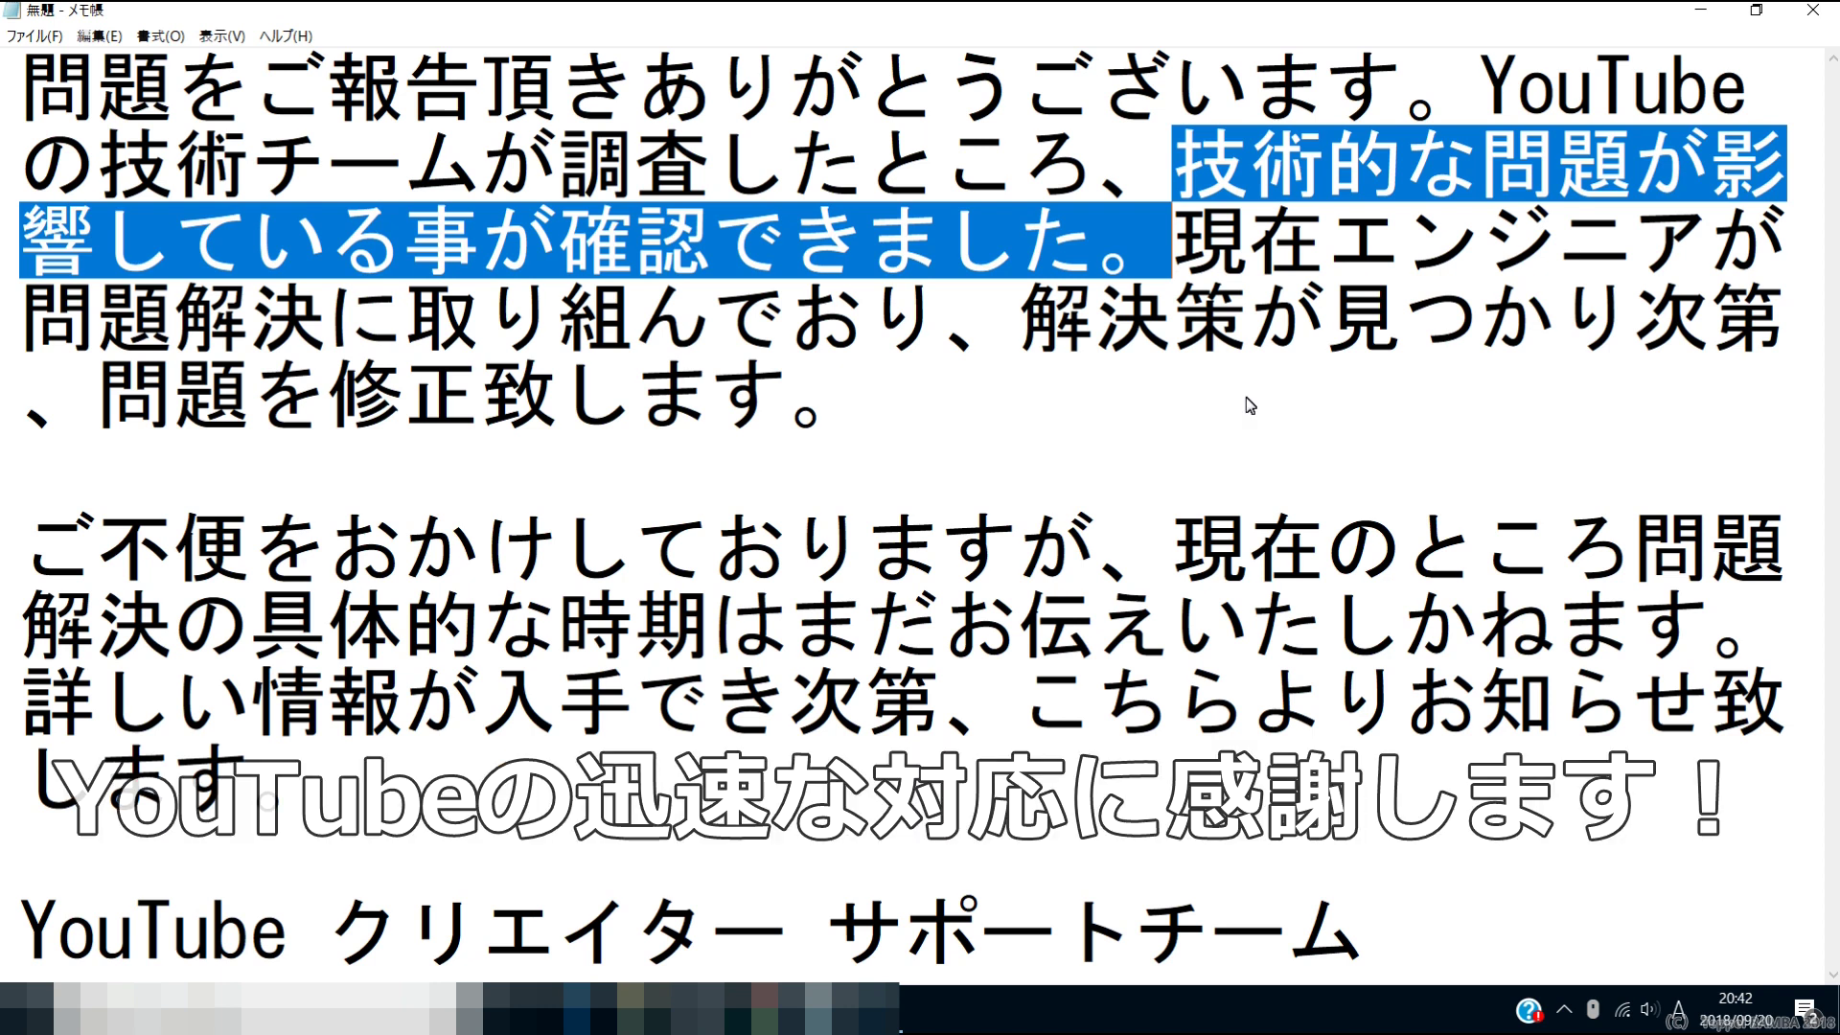
pyautogui.click(1481, 331)
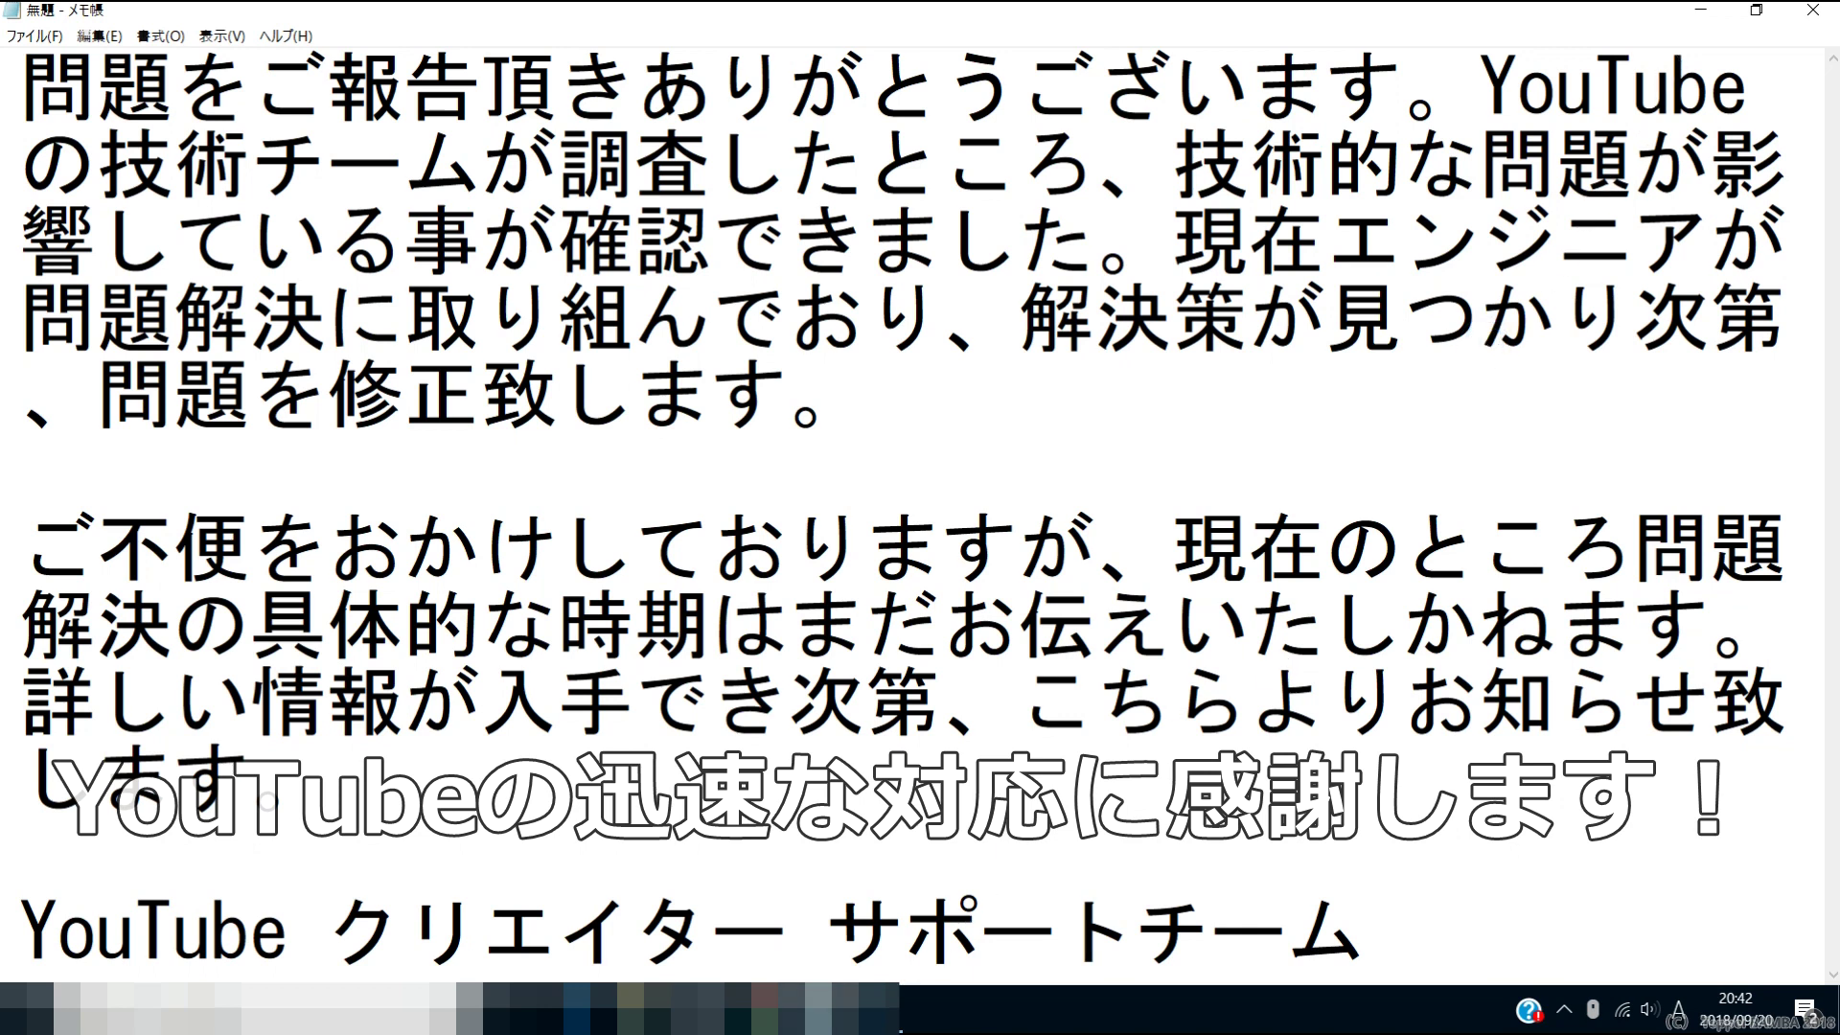
pyautogui.click(753, 1009)
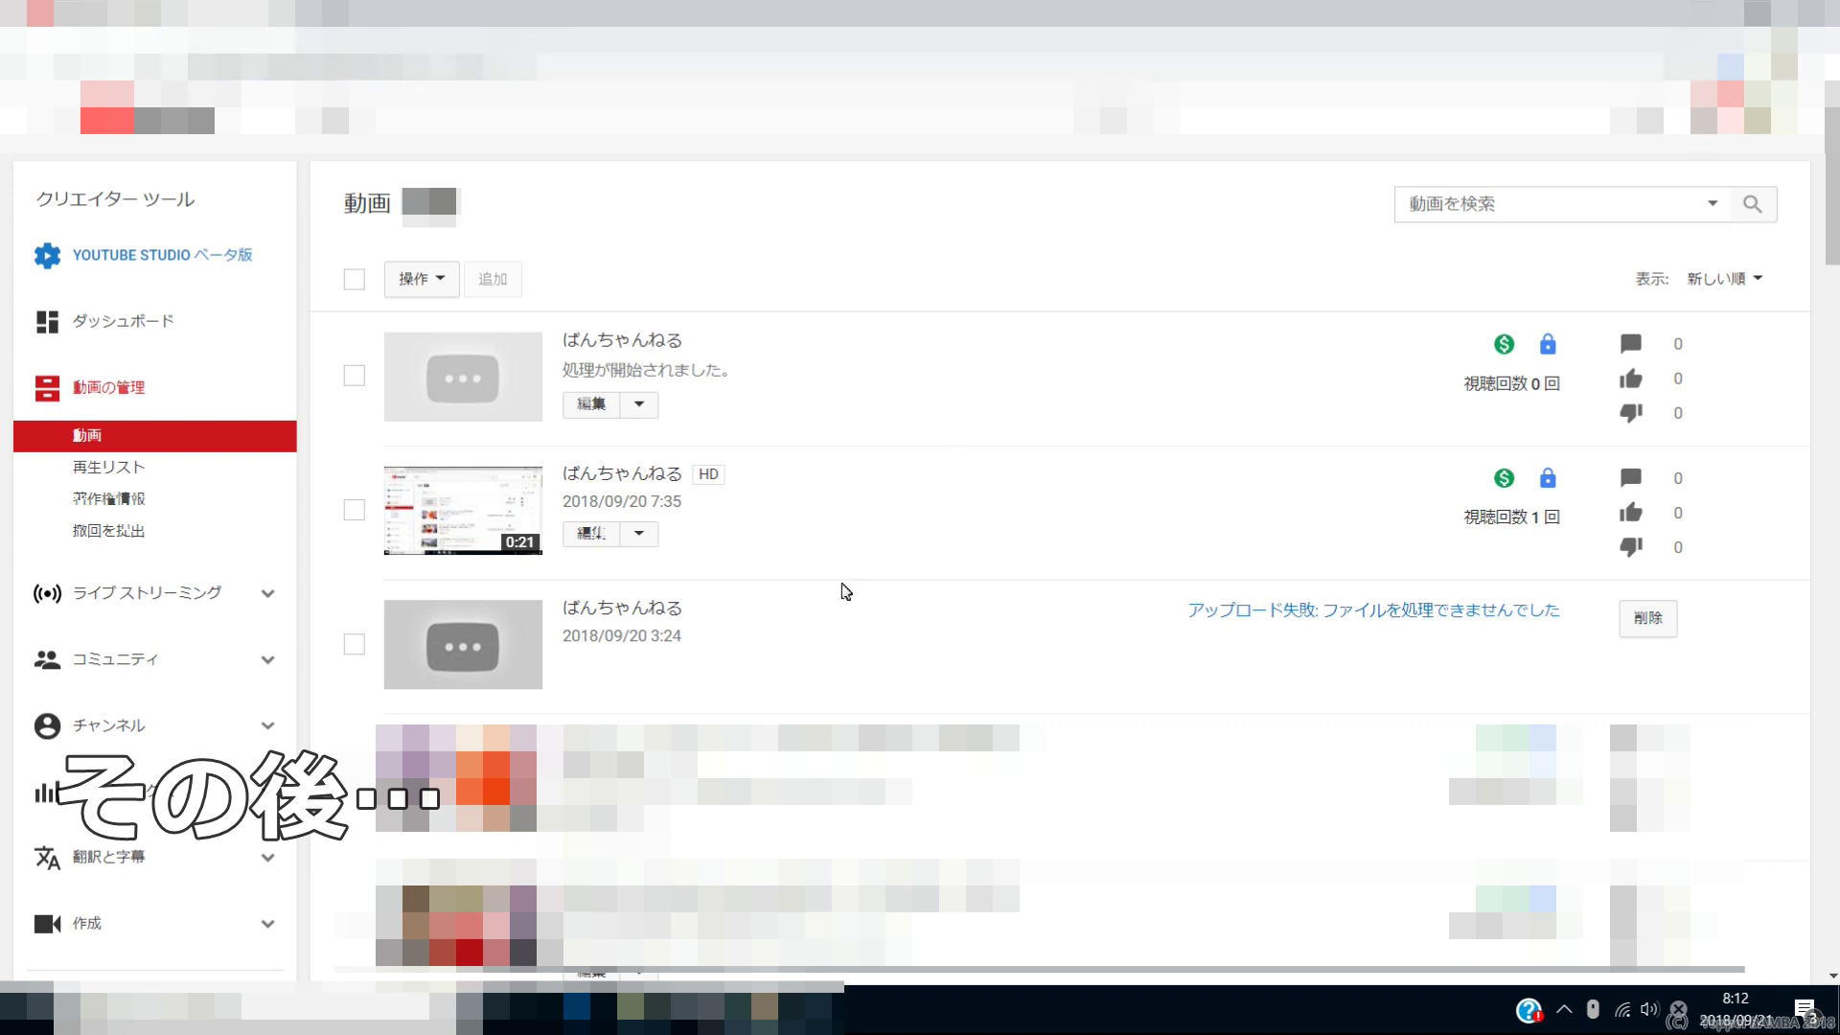
# Enlarge the video list and examine the title and upload status message of the third ばんちゃんねる upload.
pyautogui.moveTo(711, 612); pyautogui.dragTo(572, 614)
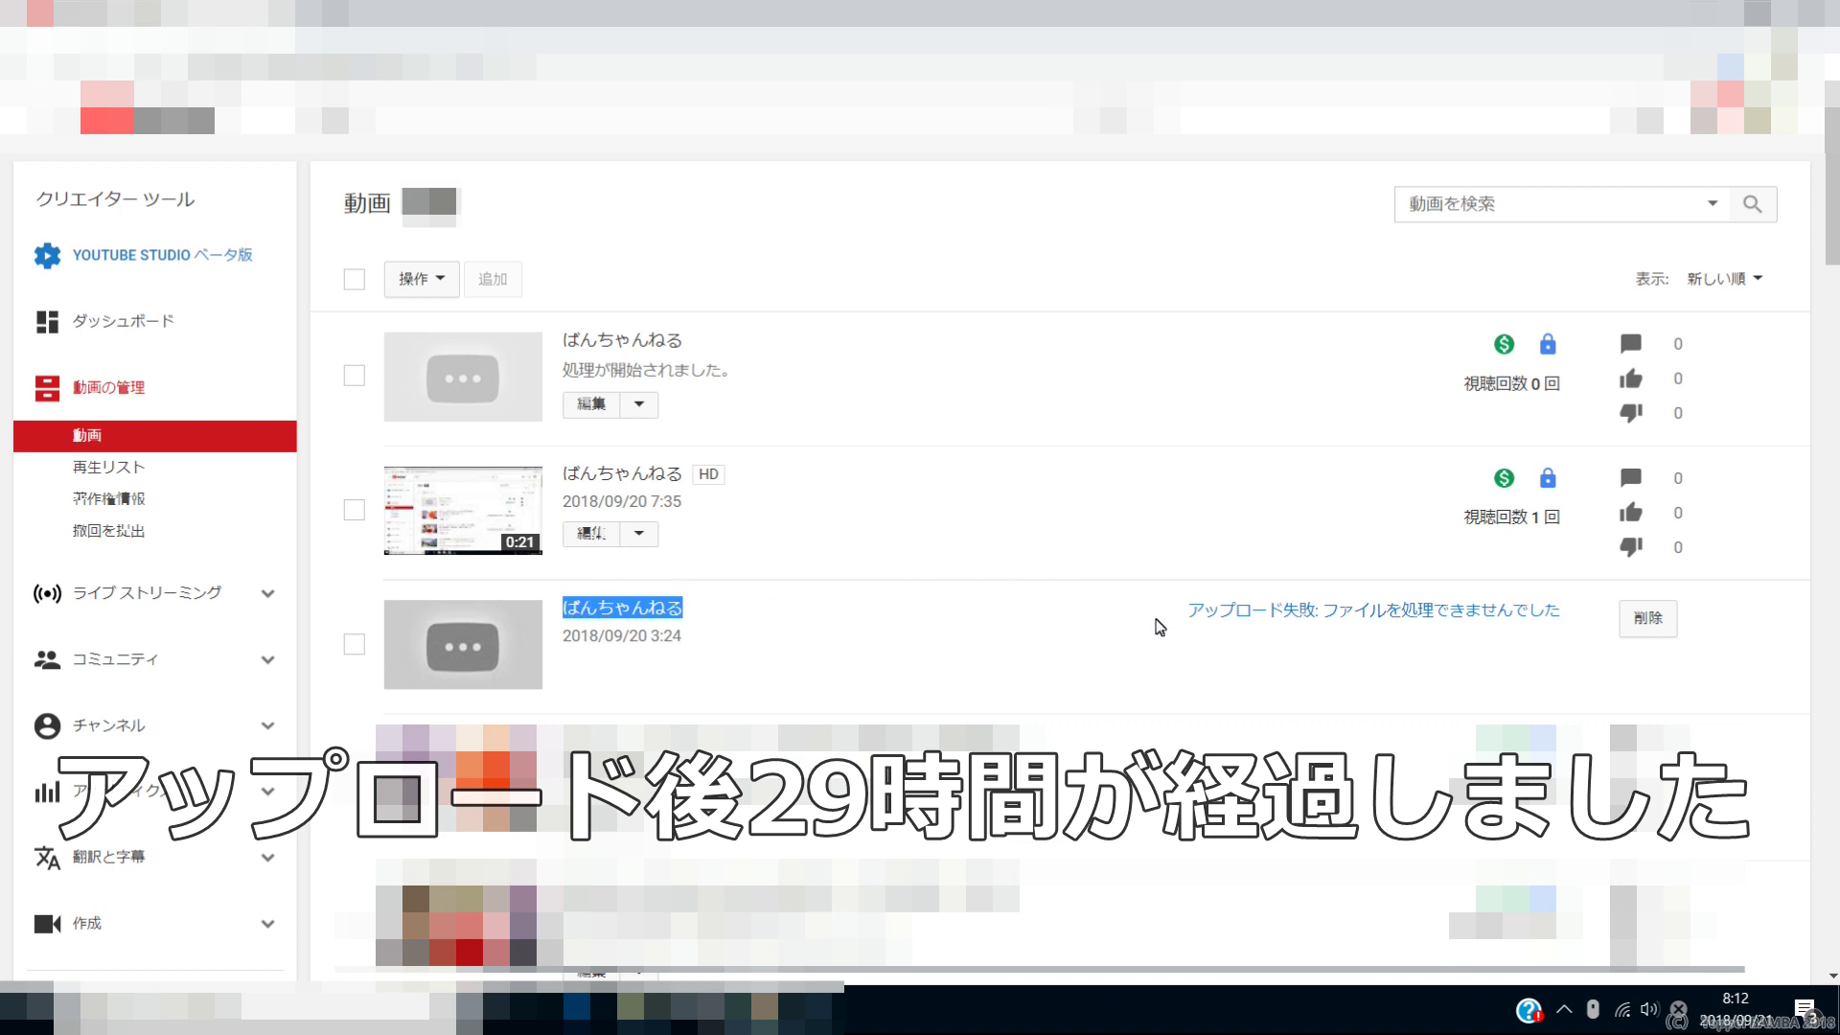
pyautogui.scroll(1, 1160, 628)
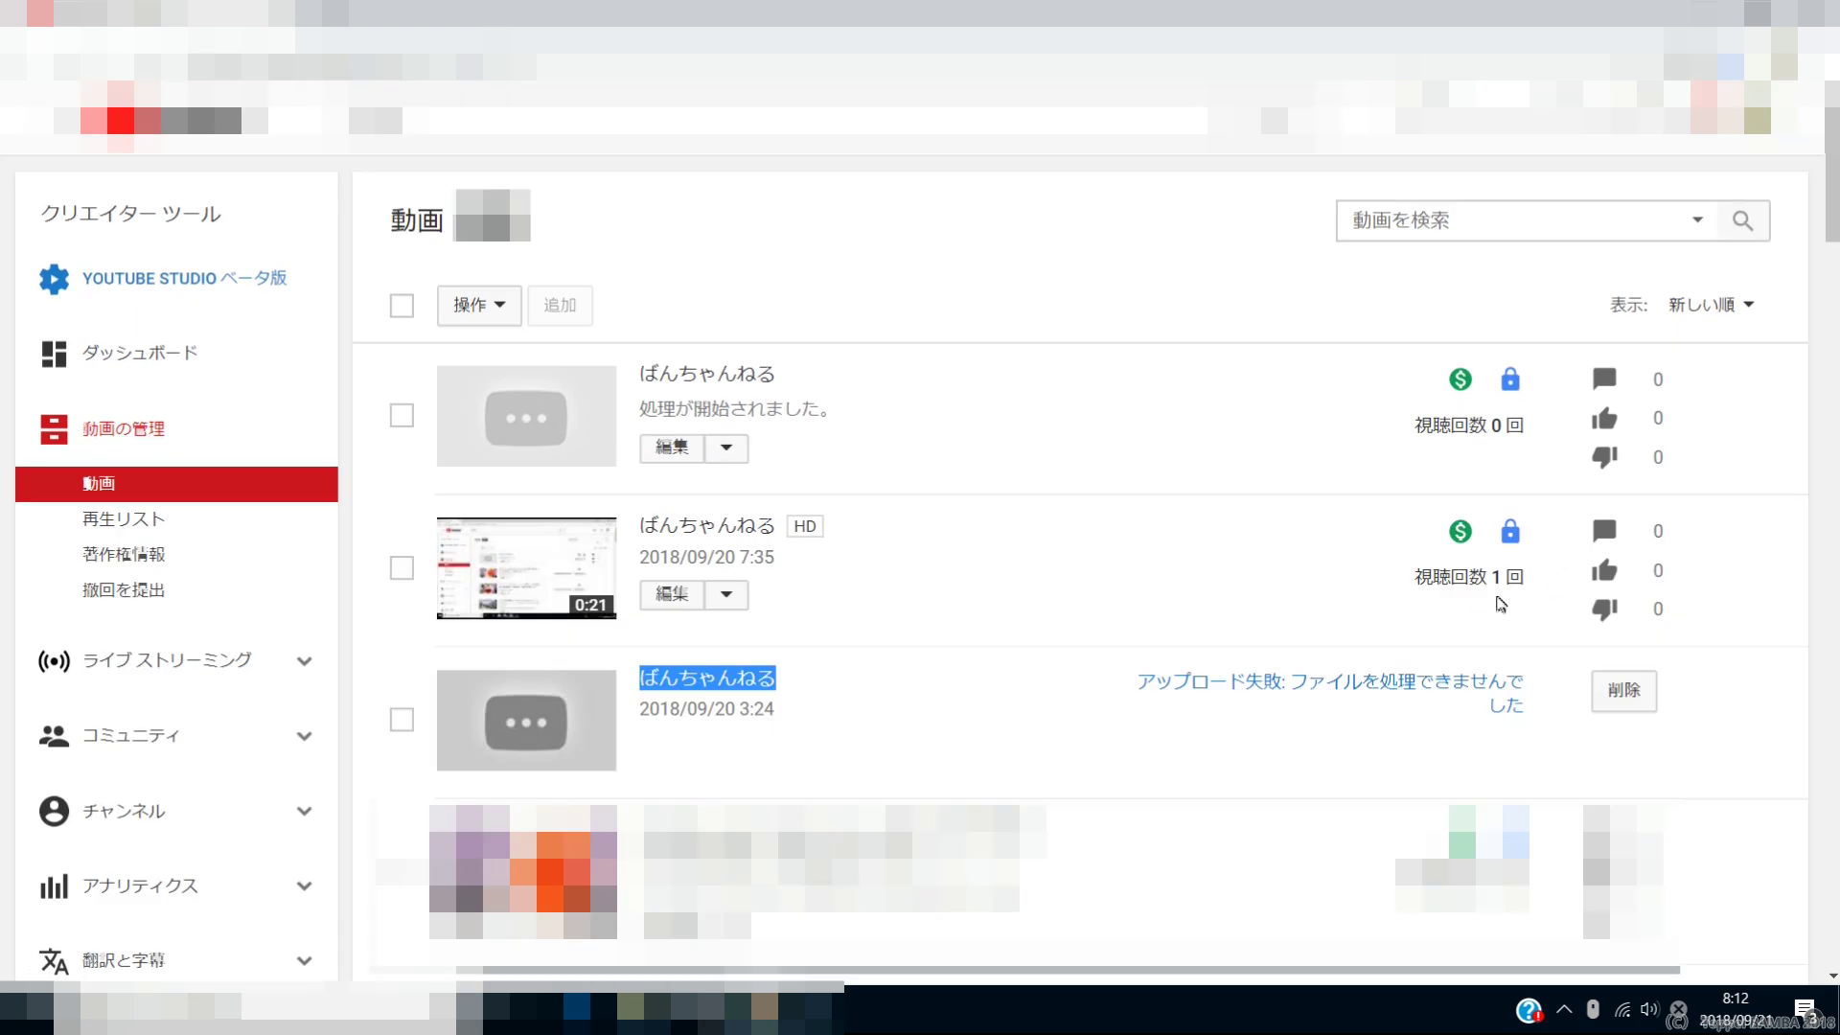
pyautogui.moveTo(1115, 696); pyautogui.dragTo(1515, 740)
pyautogui.click(1515, 740)
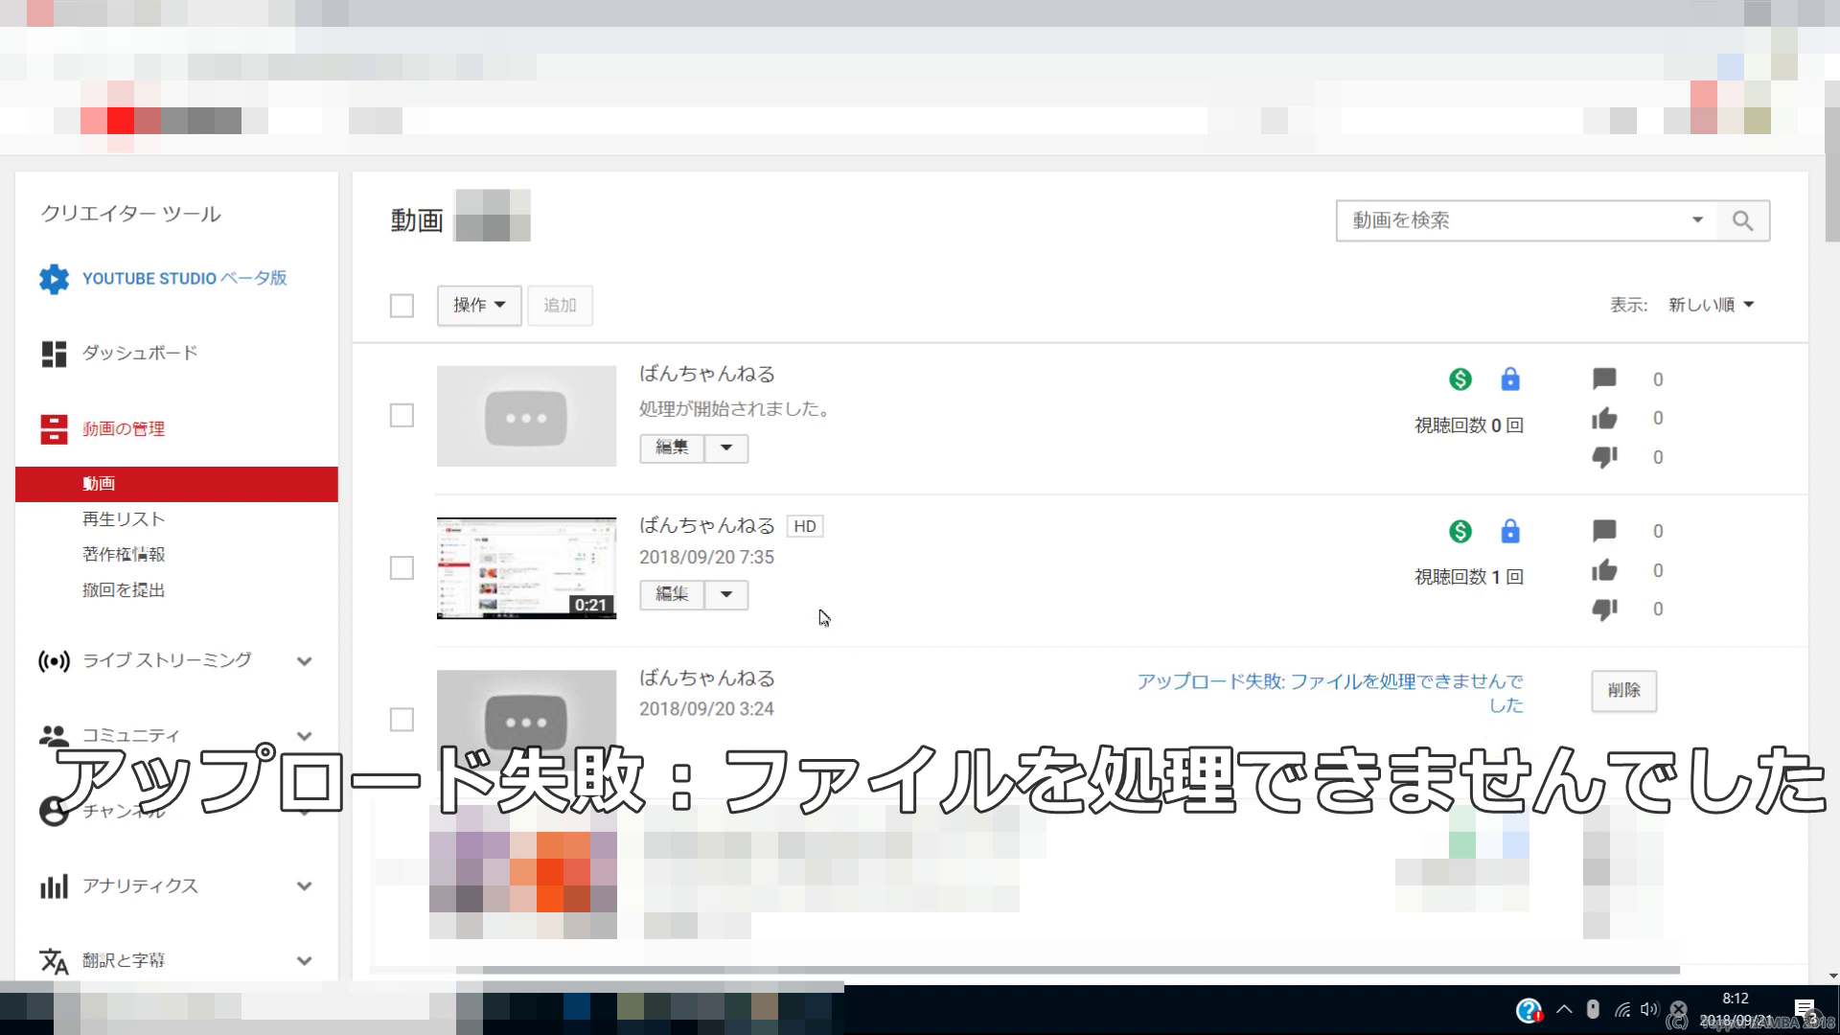
# Compare the topmost upload's processing status with the third upload's date line in the video list.
pyautogui.moveTo(848, 417); pyautogui.dragTo(642, 421)
pyautogui.click(644, 422)
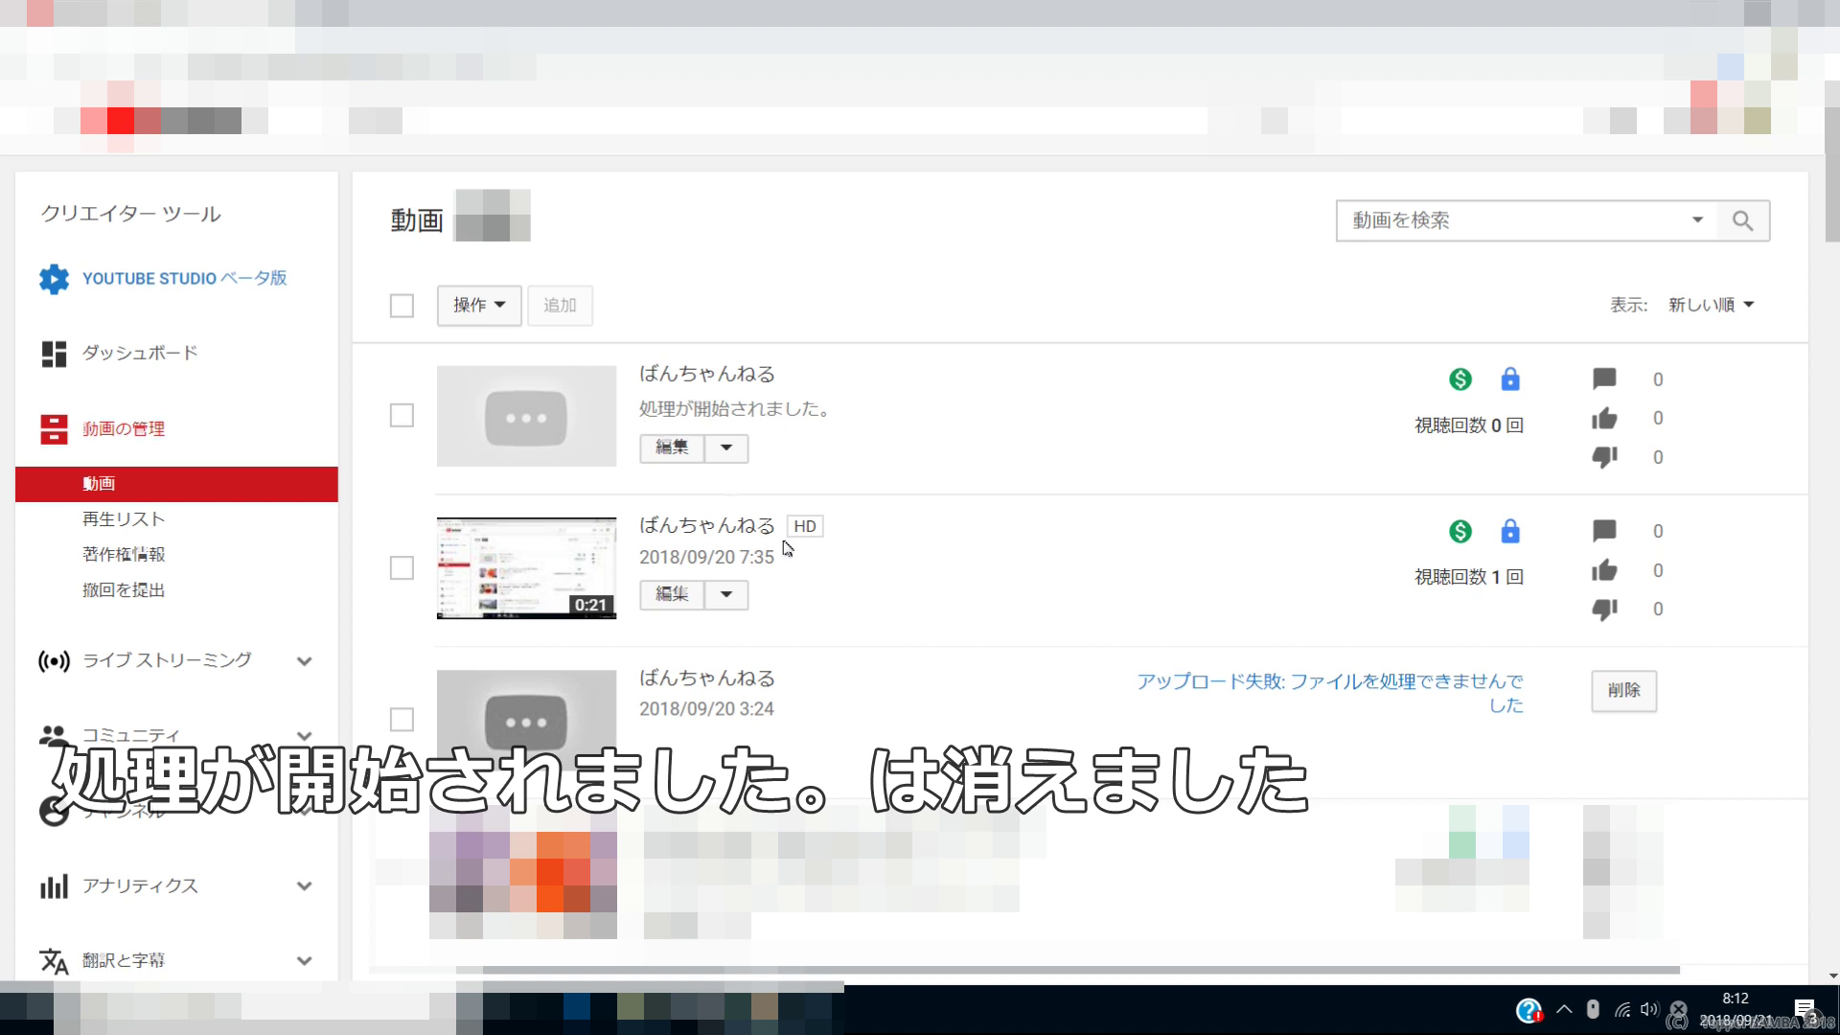
pyautogui.moveTo(788, 708); pyautogui.dragTo(652, 724)
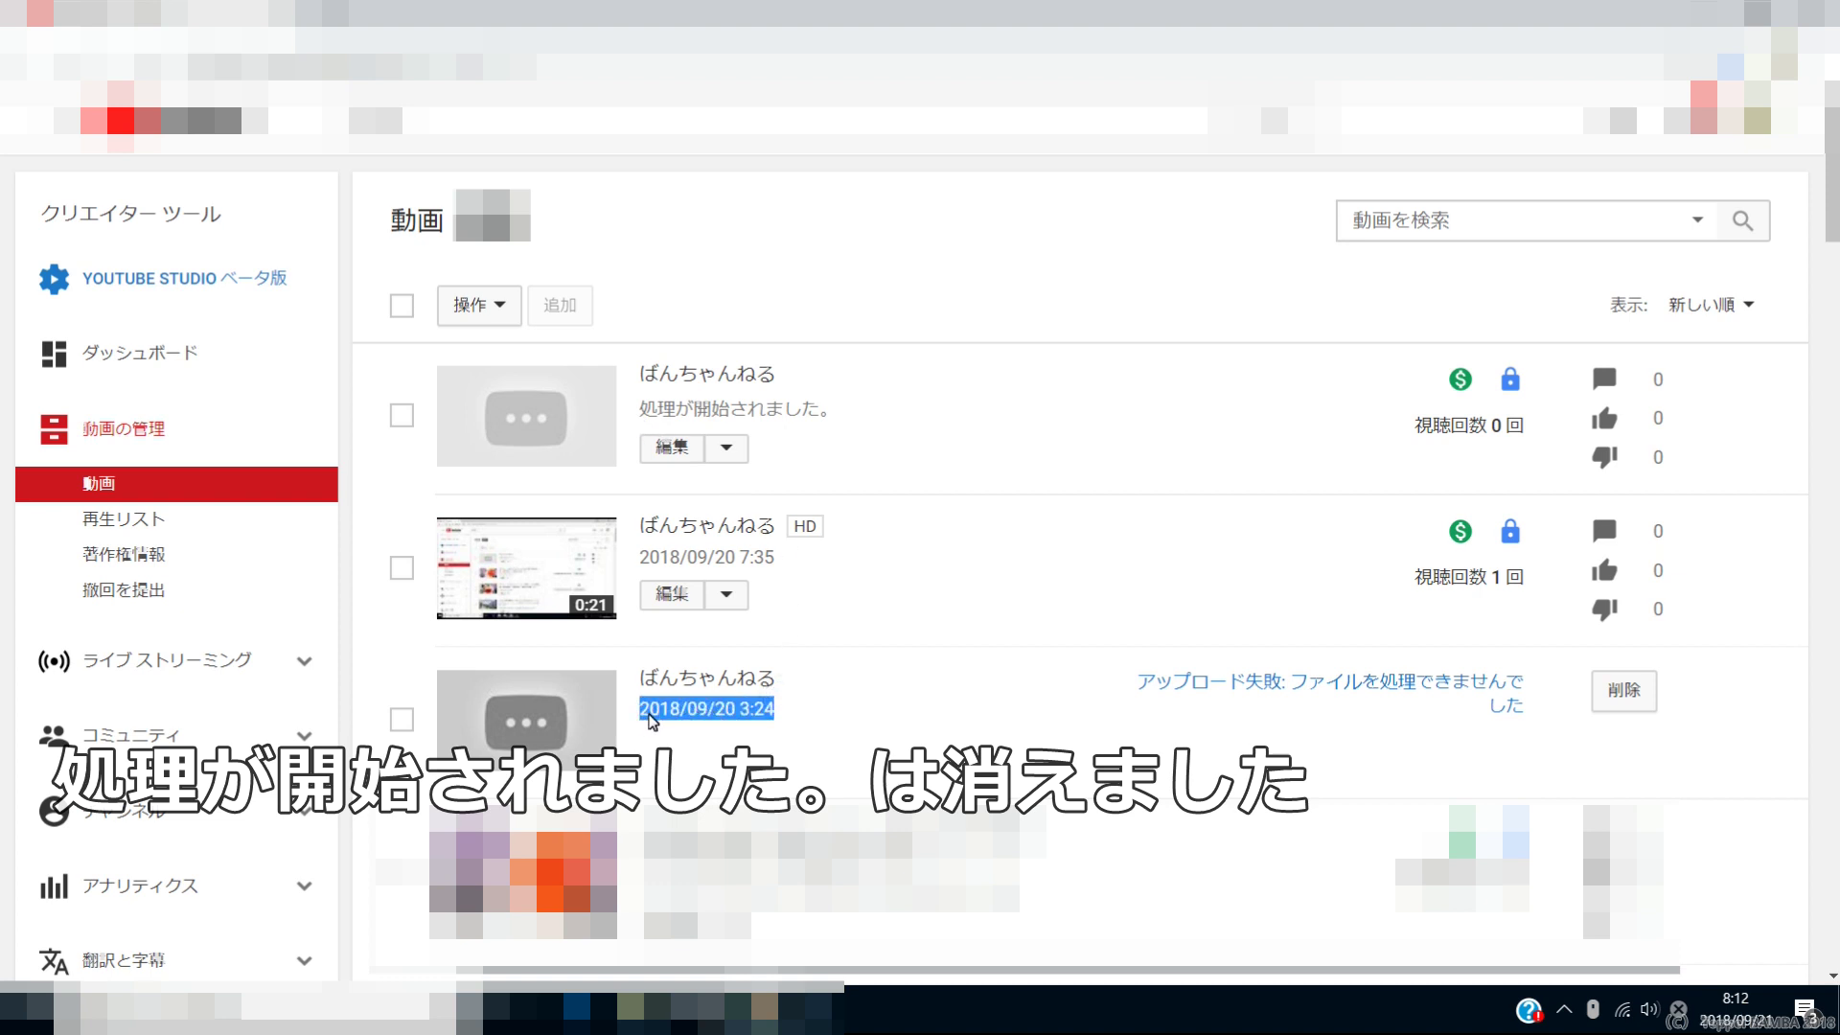
pyautogui.click(791, 724)
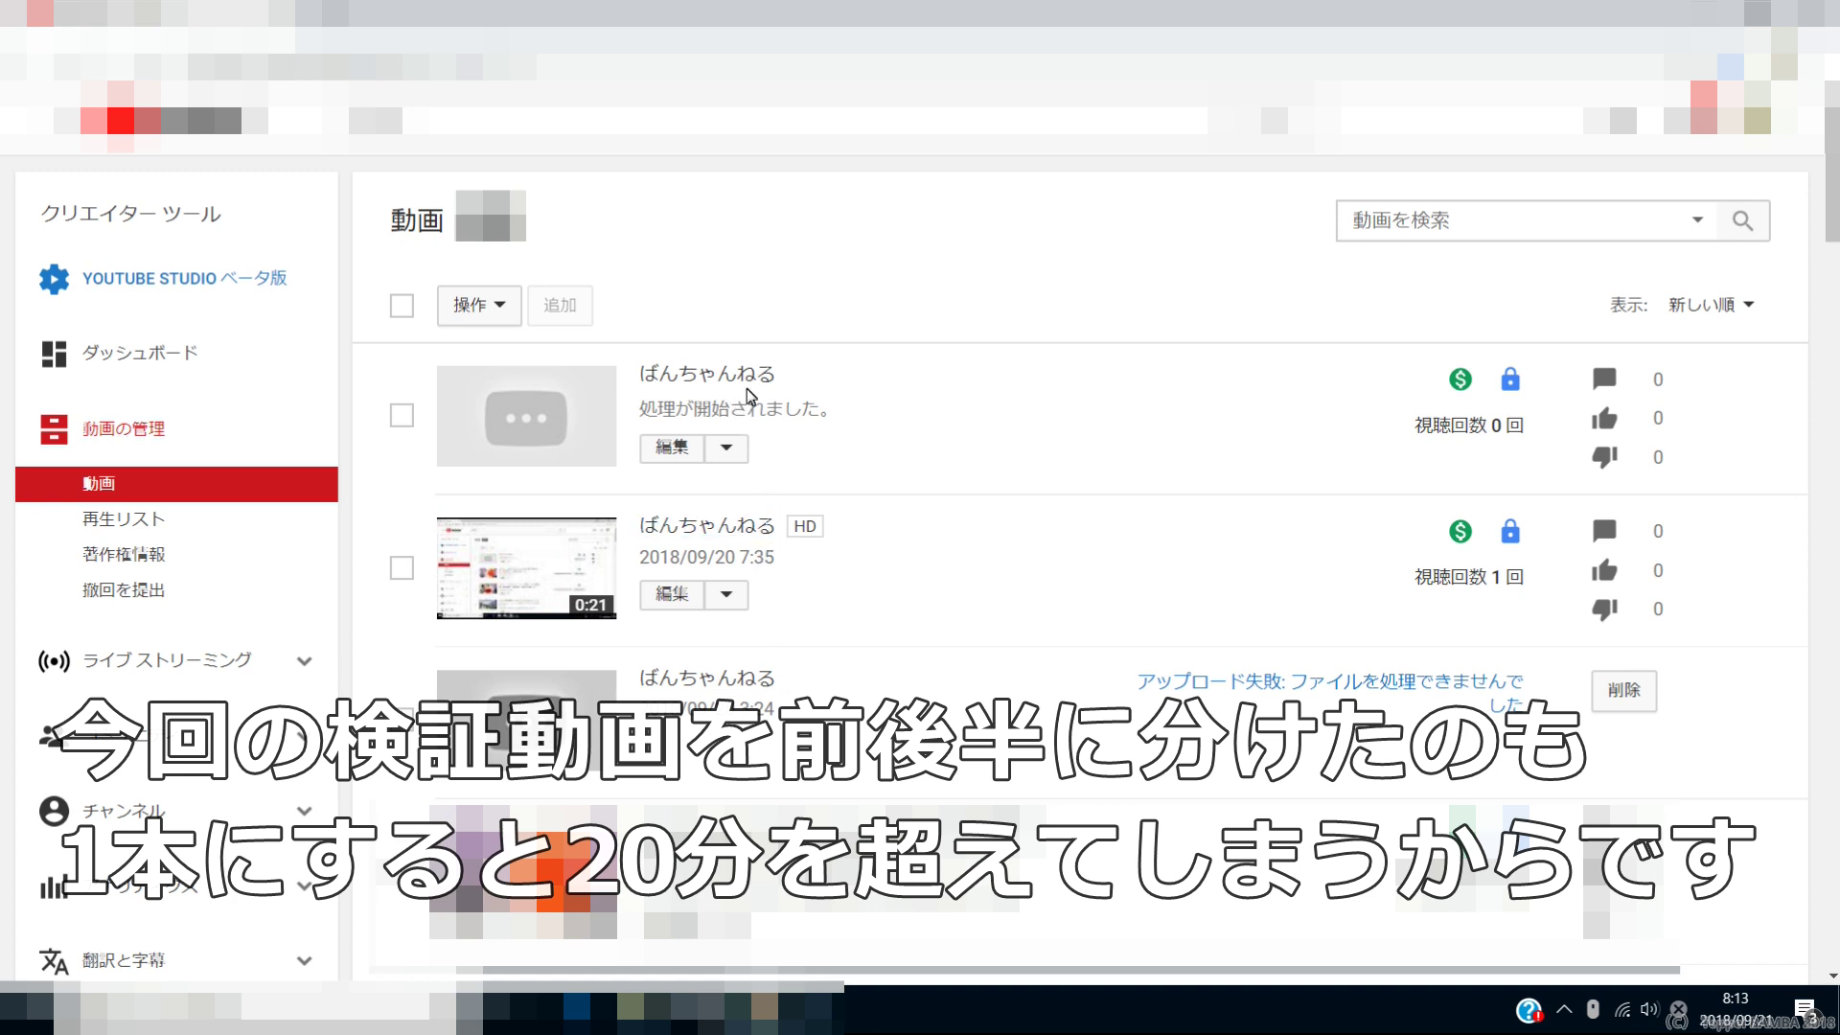
pyautogui.moveTo(639, 409); pyautogui.dragTo(849, 414)
pyautogui.click(854, 413)
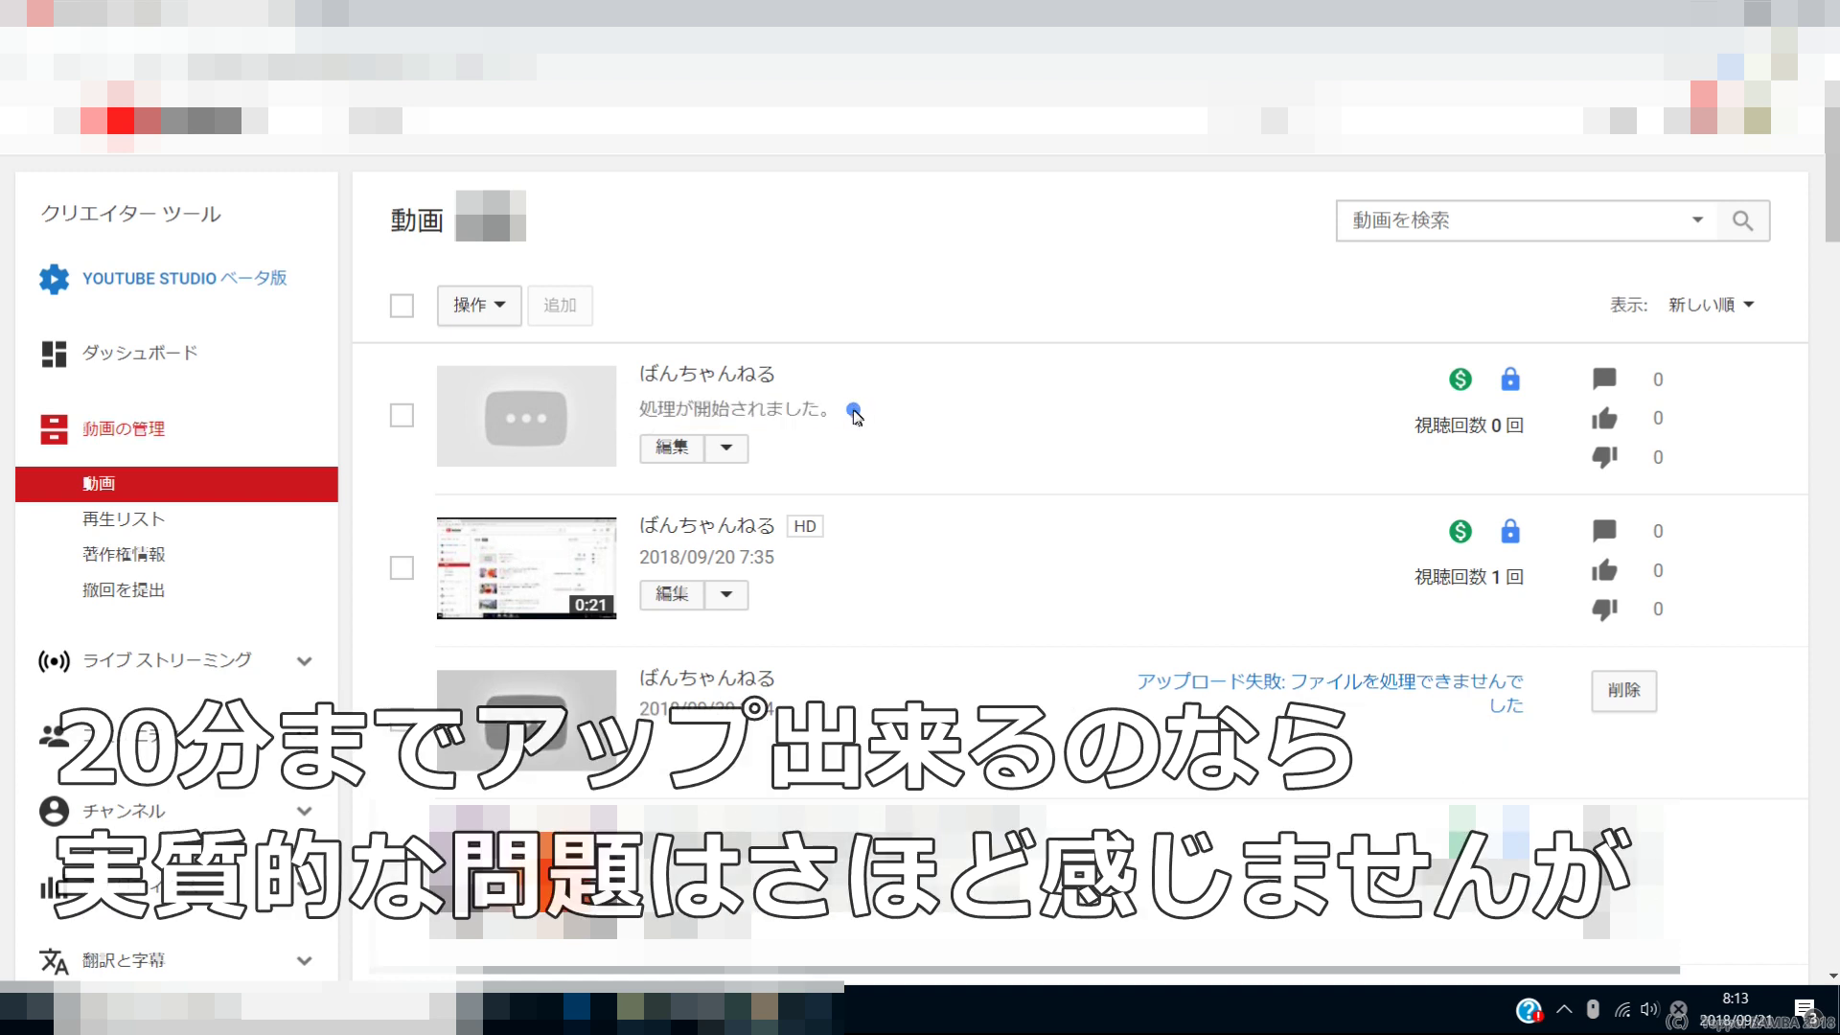